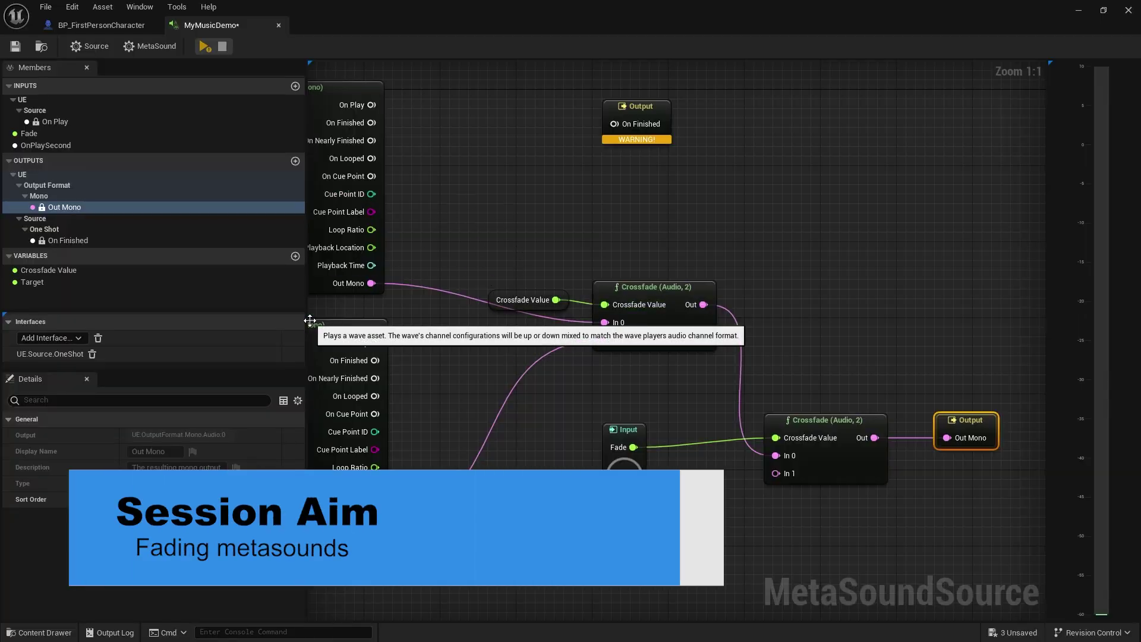
Nudge the Fade input node and pan to show the Mono Mixer and Output nodes.
drag(628, 469, 645, 461)
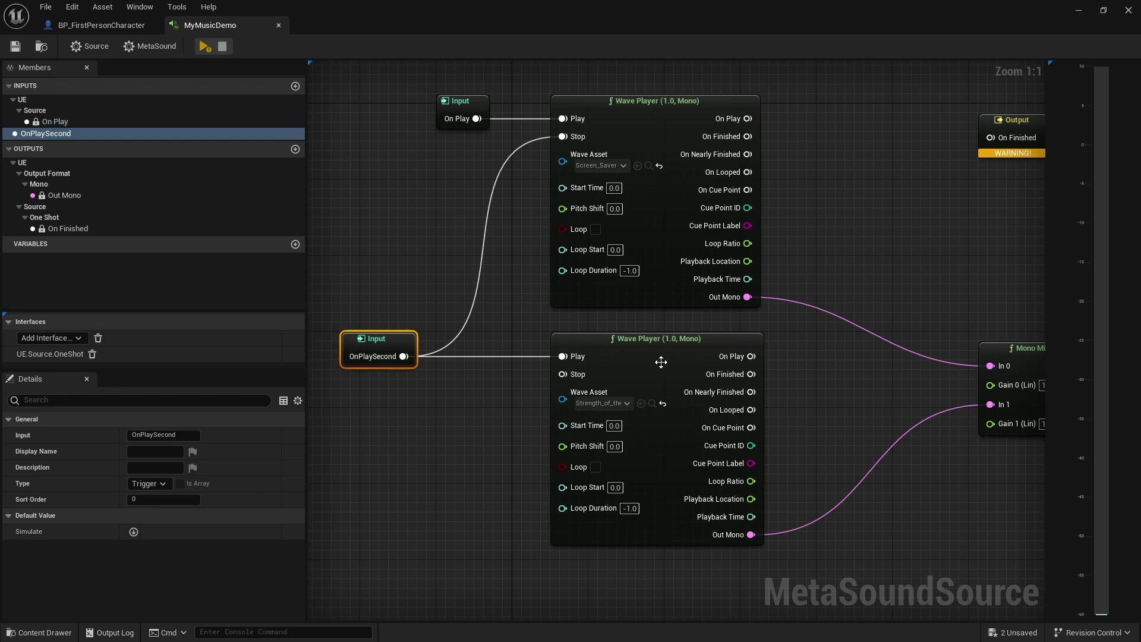
right_drag(661, 362, 627, 414)
Move the Mono Mixer and Output up-left and add a Crossfade (Audio, 2) node.
drag(1017, 405, 767, 285)
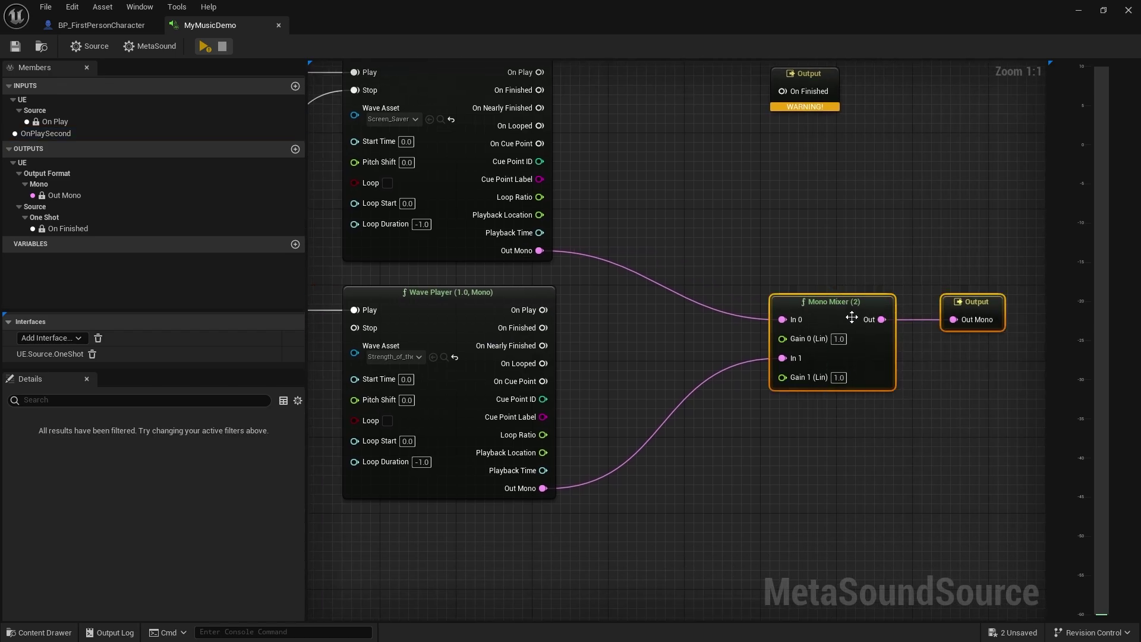
drag(857, 315, 780, 239)
click(730, 426)
right_click(729, 382)
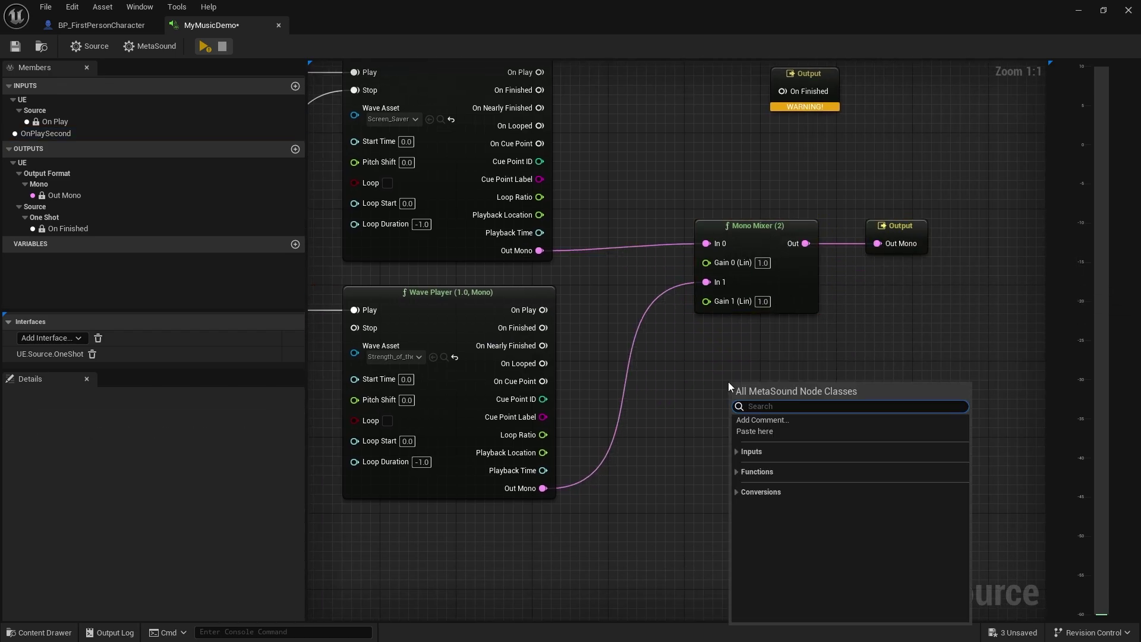
text(crossfa)
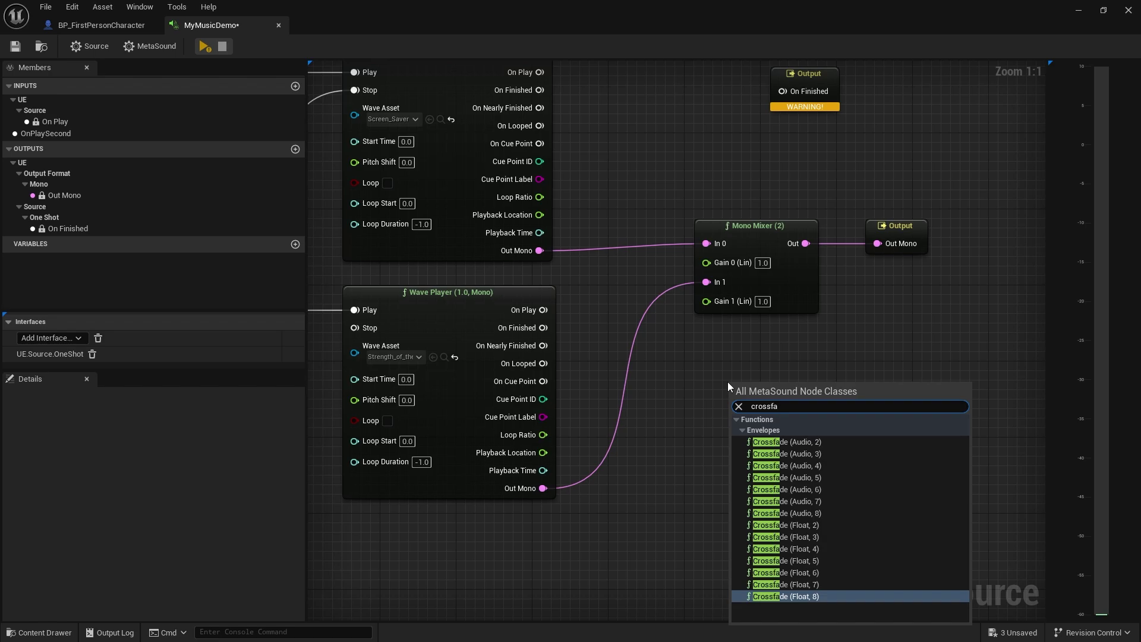
click(822, 443)
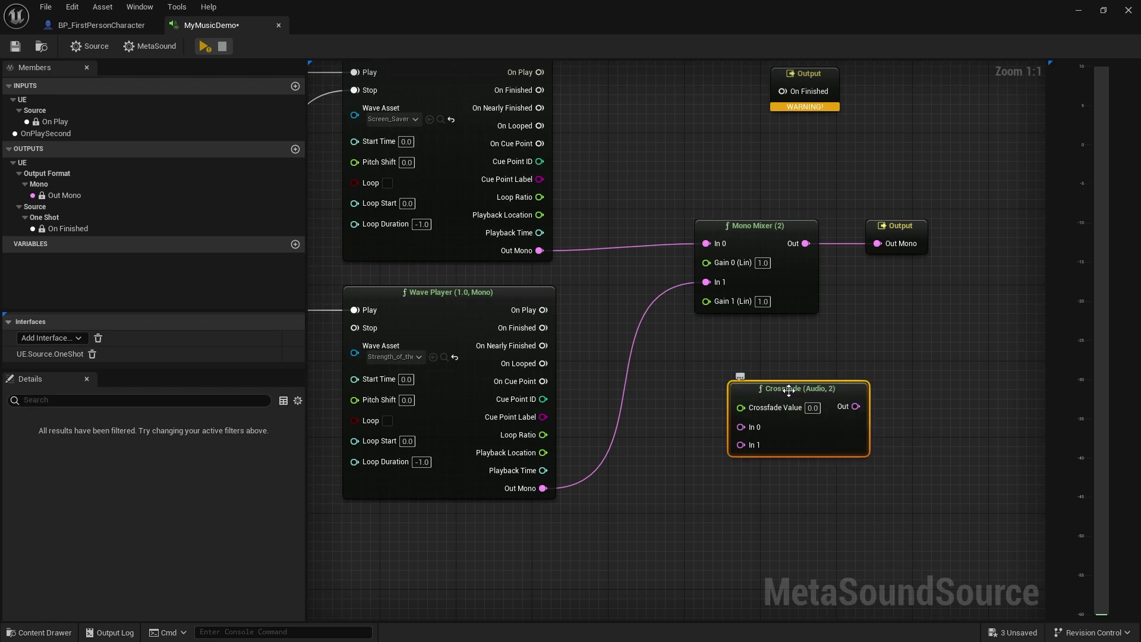
drag(790, 388, 759, 374)
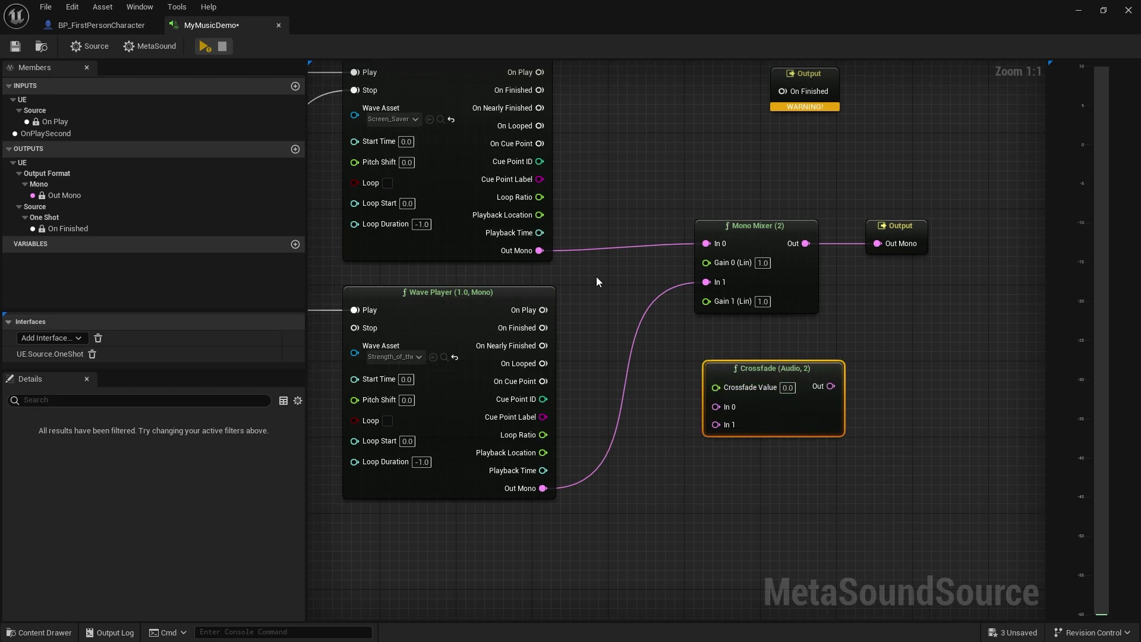
Wire both Wave Players to Crossfade In 0 and In 1, and its Out to Out Mono.
drag(540, 251, 715, 407)
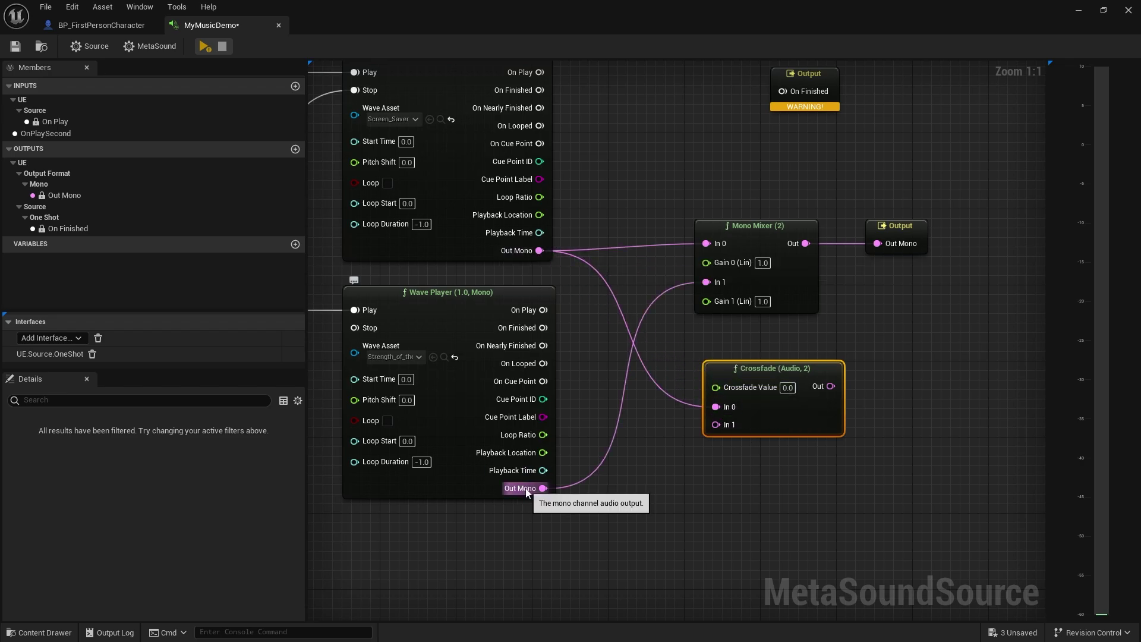
drag(543, 488, 720, 424)
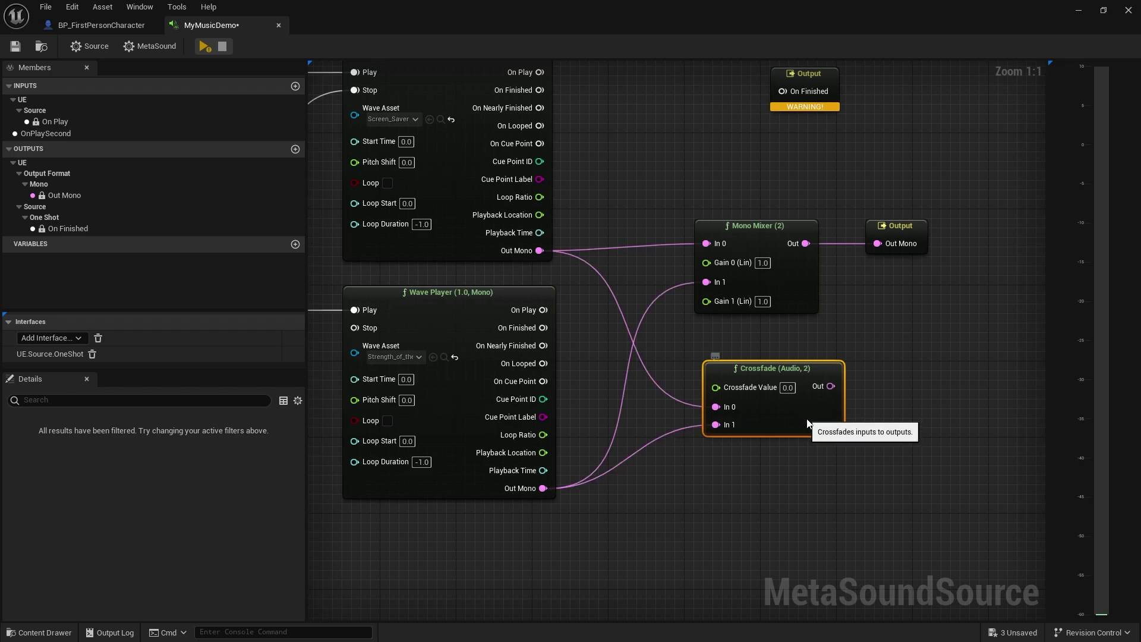
drag(802, 412, 793, 430)
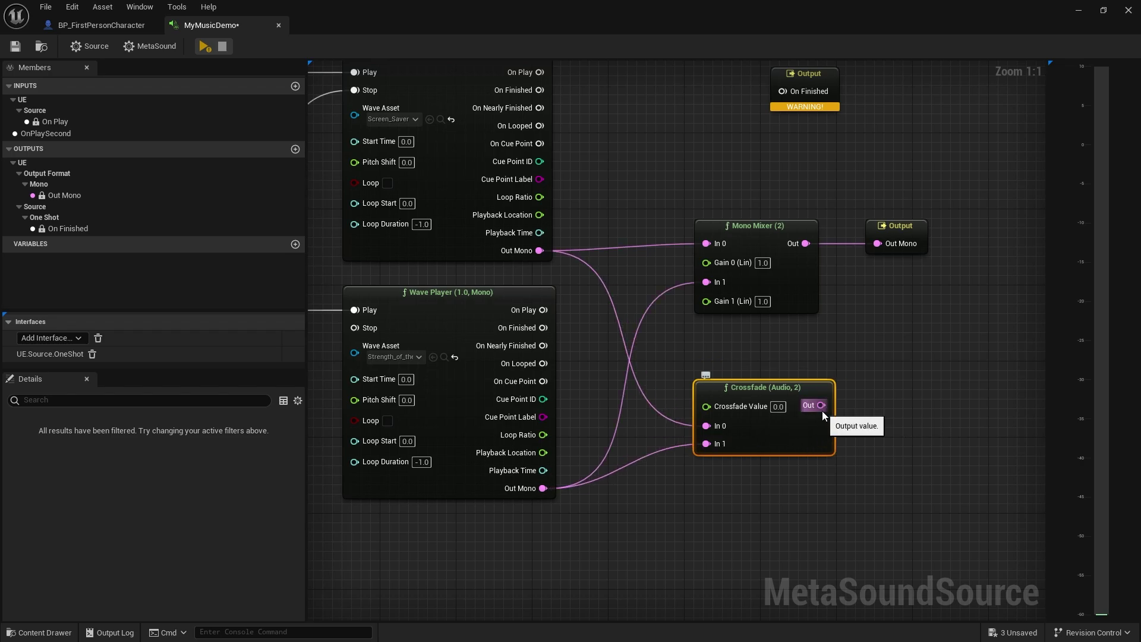
drag(822, 405, 917, 389)
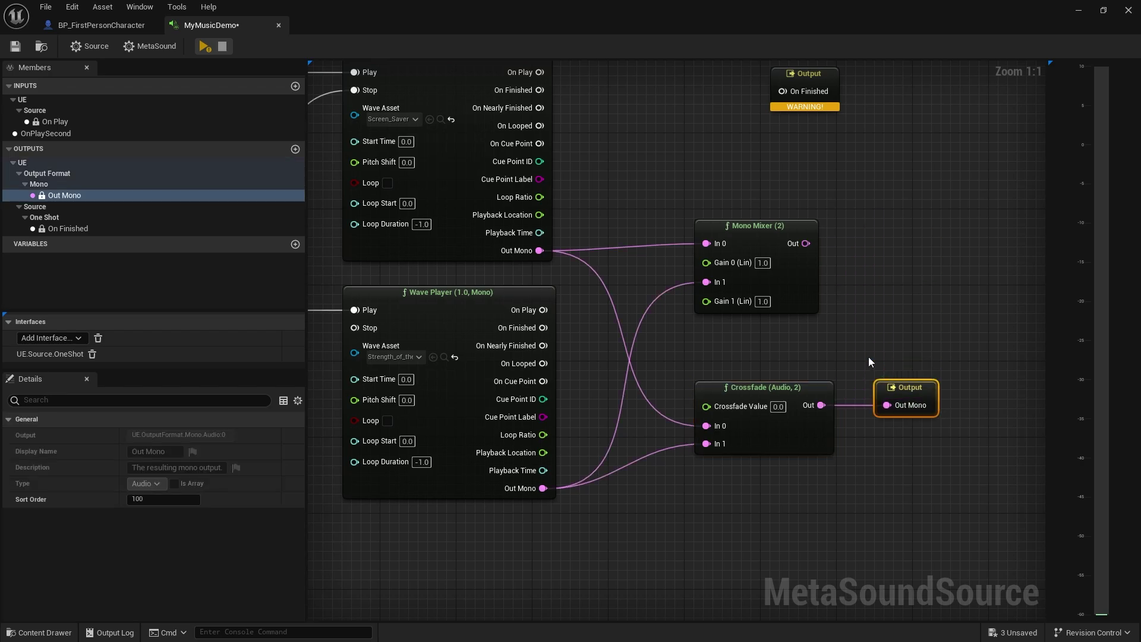
Delete the Mono Mixer and move the Crossfade and Output nodes up and right.
click(736, 273)
key(Delete)
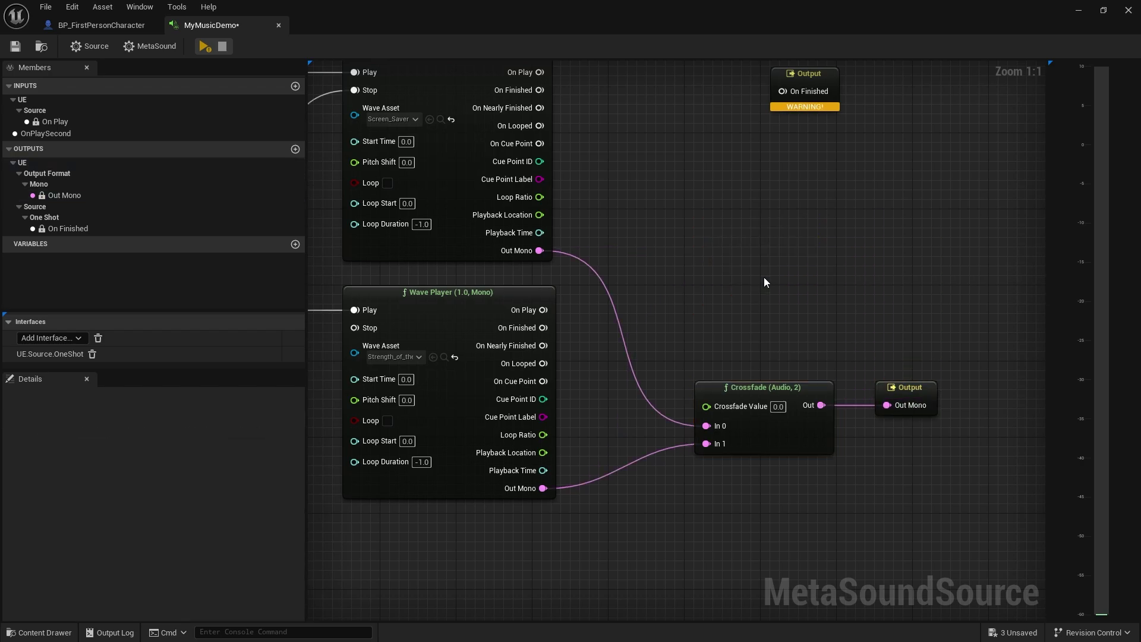
drag(764, 282, 911, 448)
drag(828, 406, 873, 254)
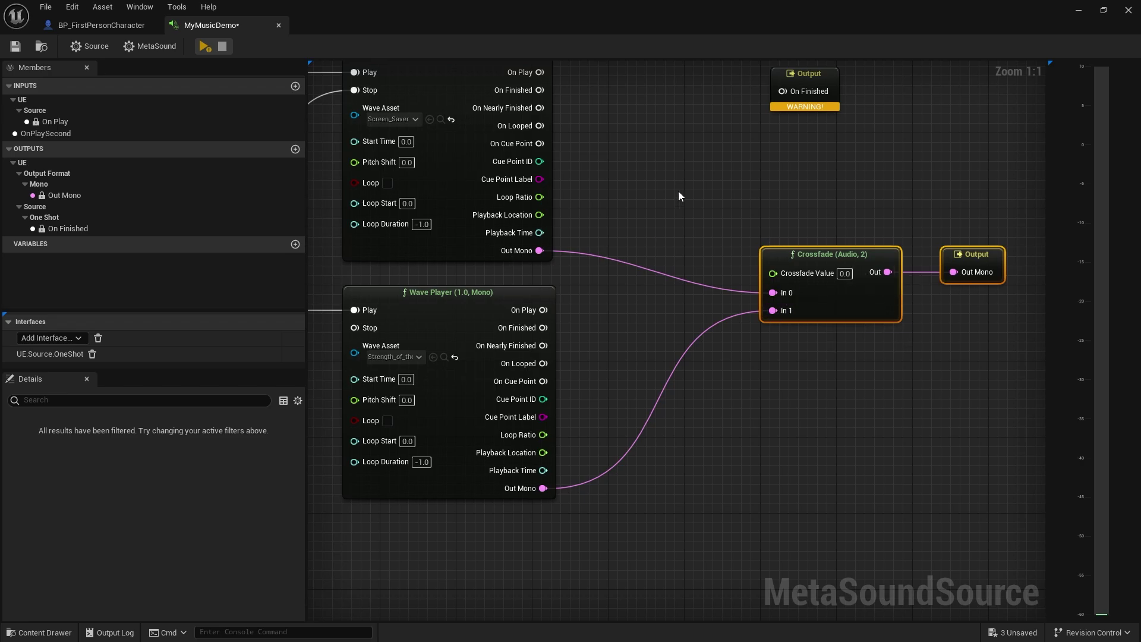
Break the OnPlaySecond wire to the first Wave Player's Stop pin, then return to the Crossfade node.
right_drag(581, 320, 705, 377)
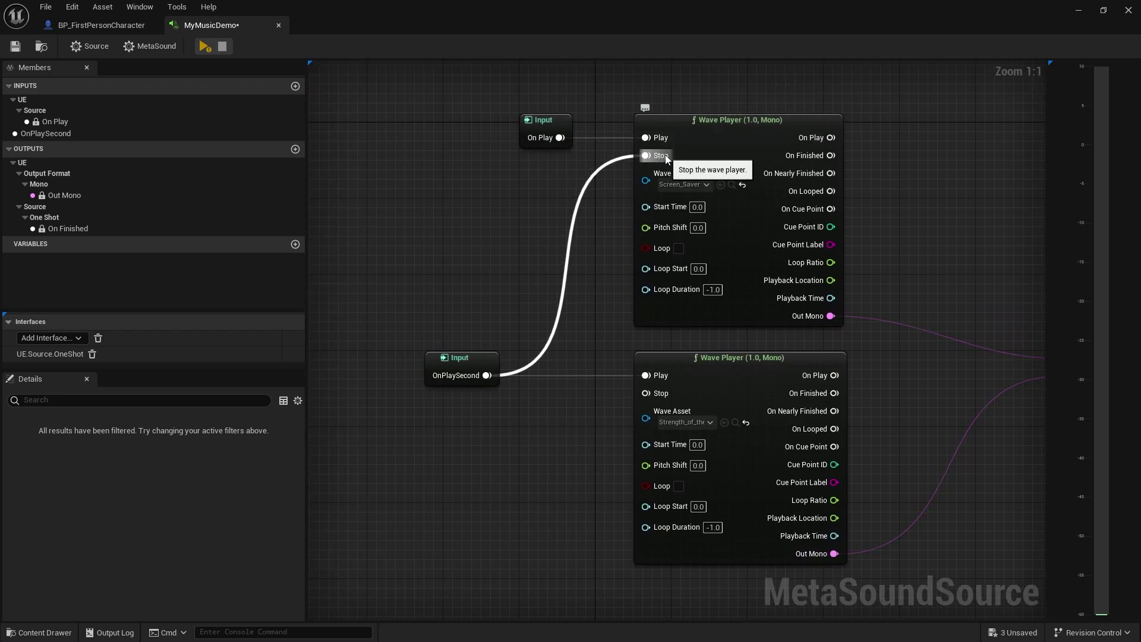
alt+click(647, 155)
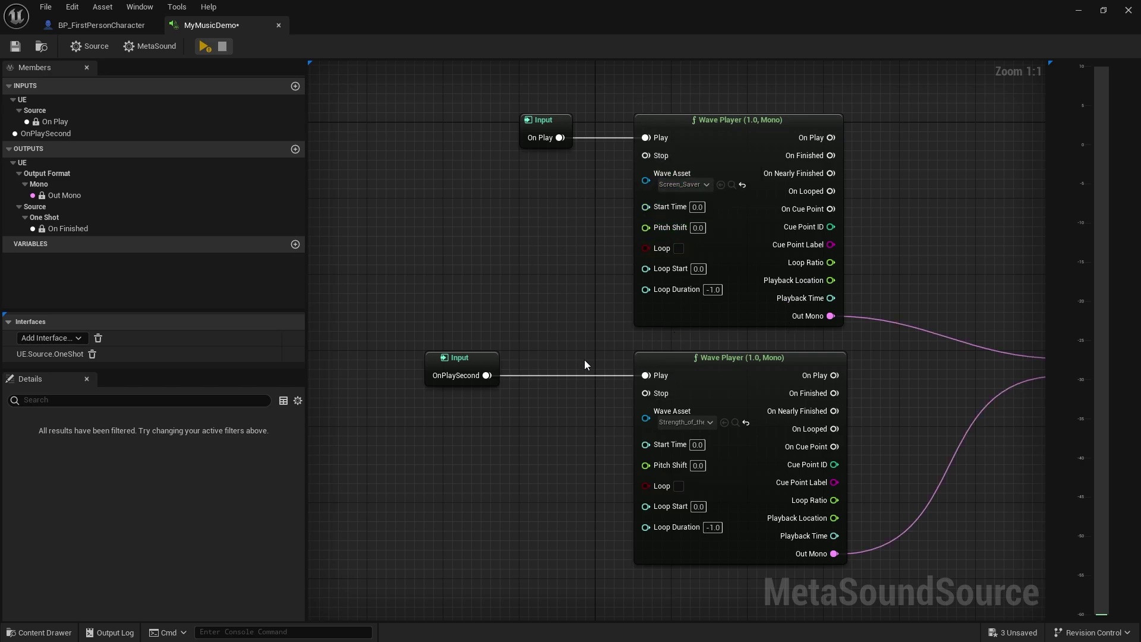
right_drag(812, 448, 733, 359)
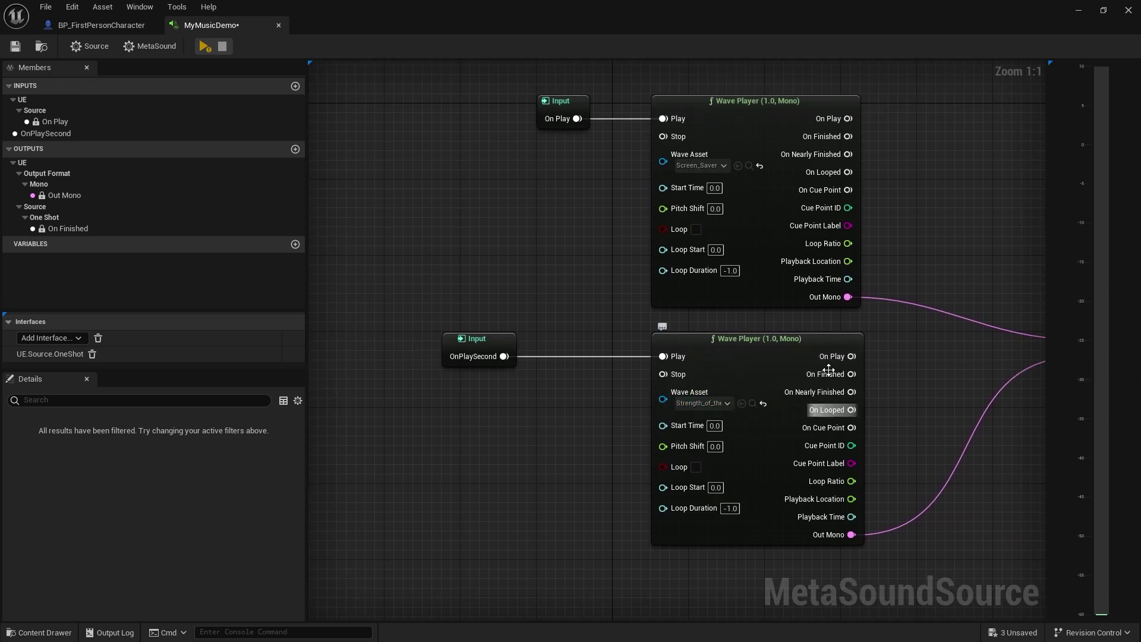
right_drag(1029, 455, 701, 406)
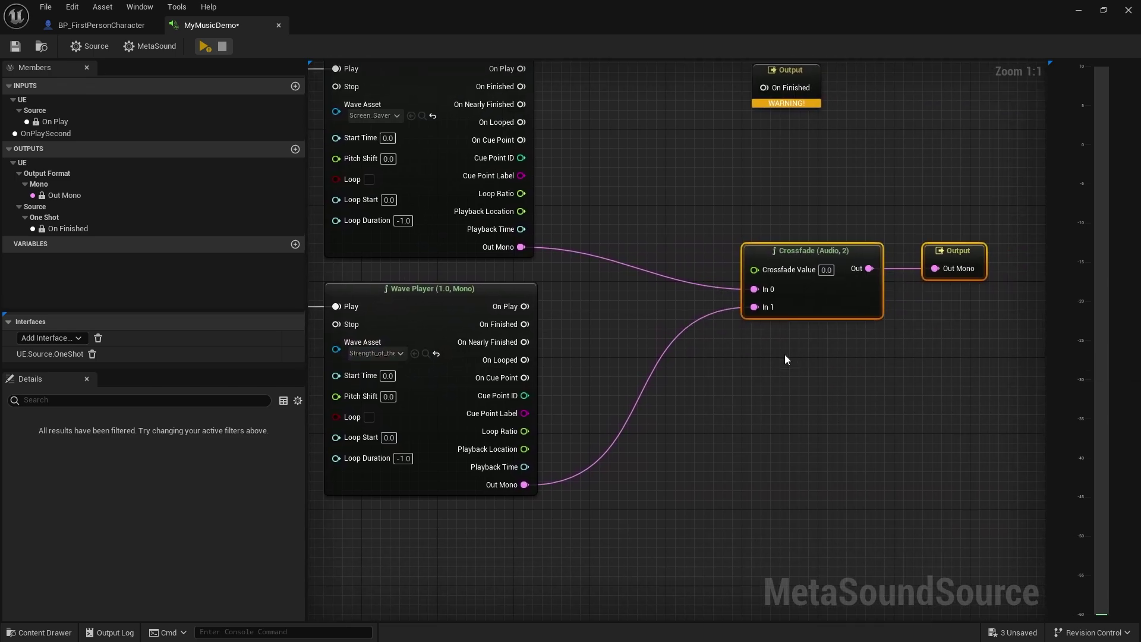
mouse_move(767, 272)
mouse_down()
mouse_move(728, 272)
mouse_move(777, 288)
mouse_up()
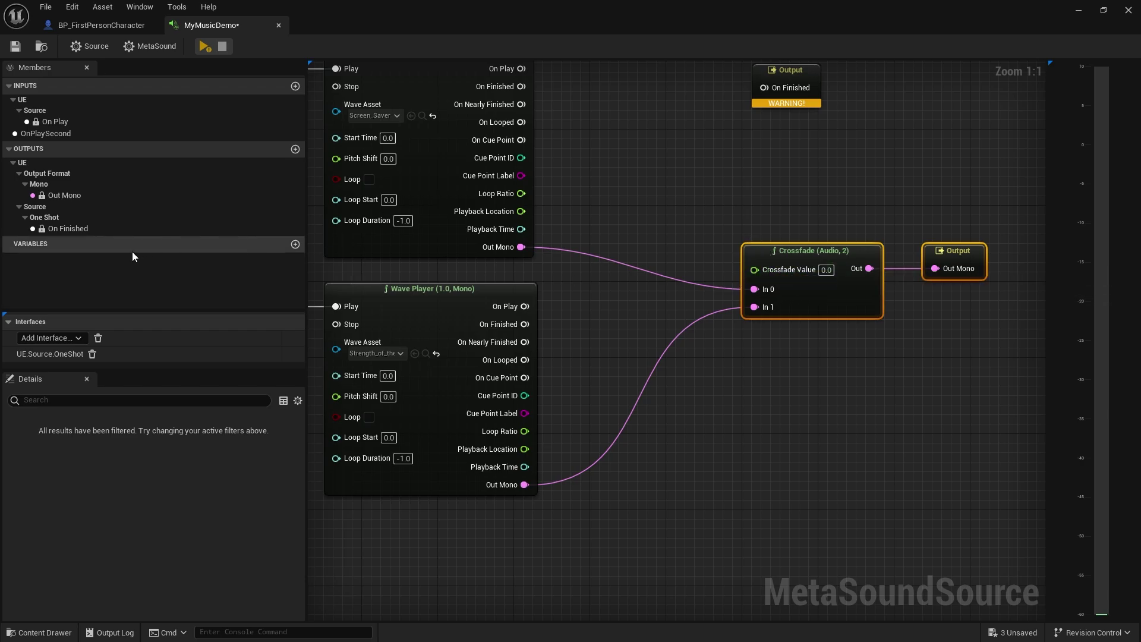
Promote the Crossfade Value input to a graph variable and place its getter left of Crossfade.
drag(295, 249, 690, 230)
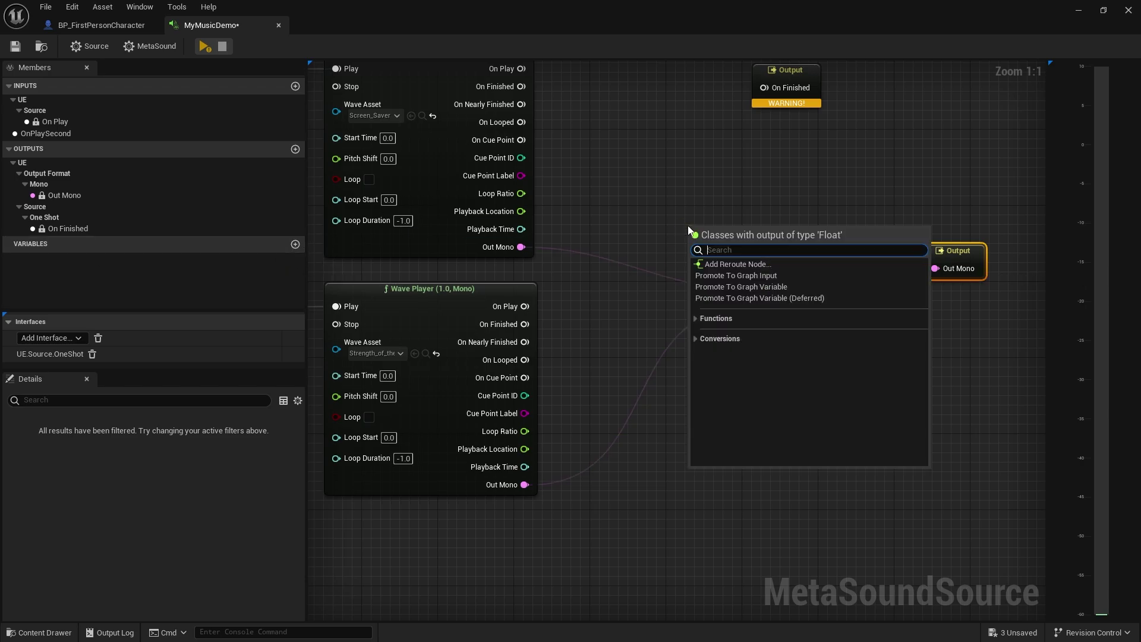
click(788, 288)
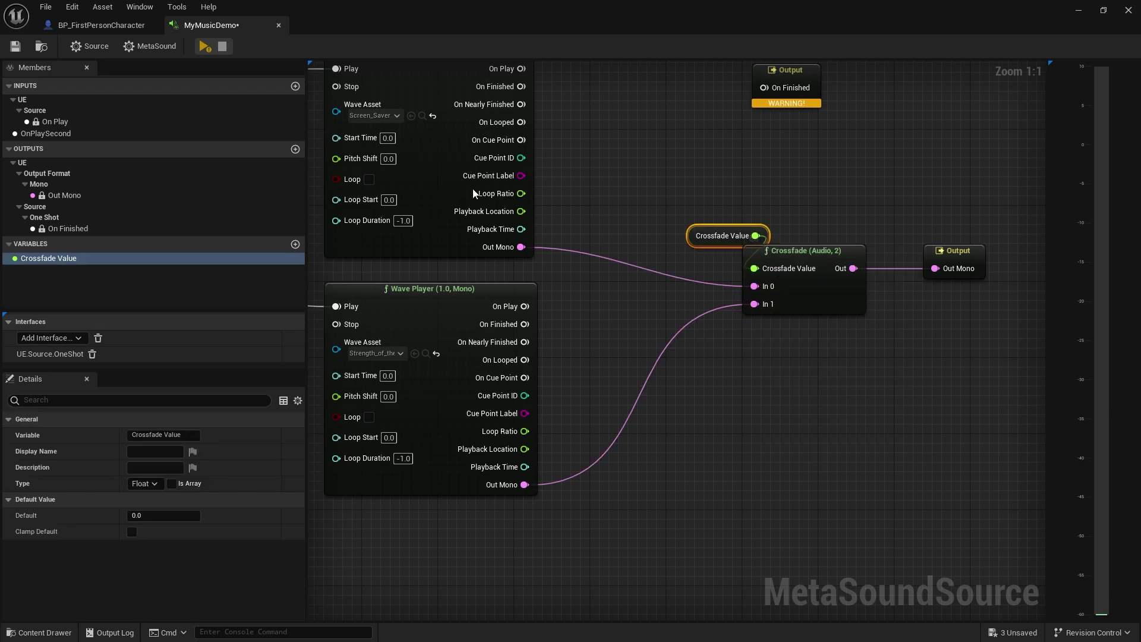
drag(730, 237, 680, 264)
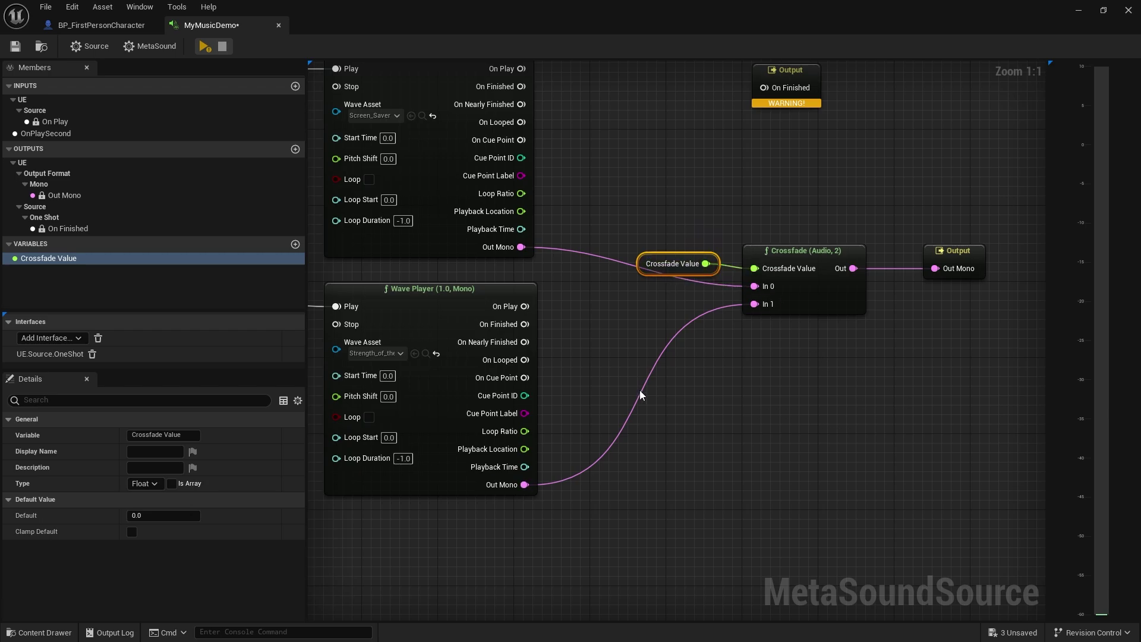
Move the OnPlaySecond input node further left to make room.
right_drag(637, 375, 1046, 365)
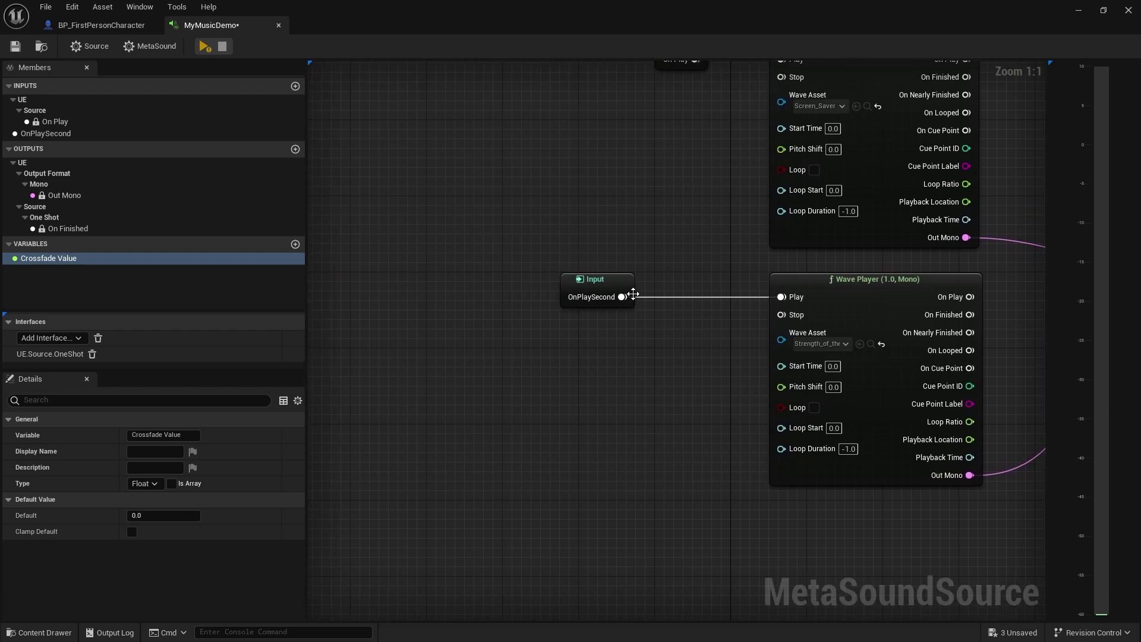
click(587, 291)
drag(588, 291, 416, 291)
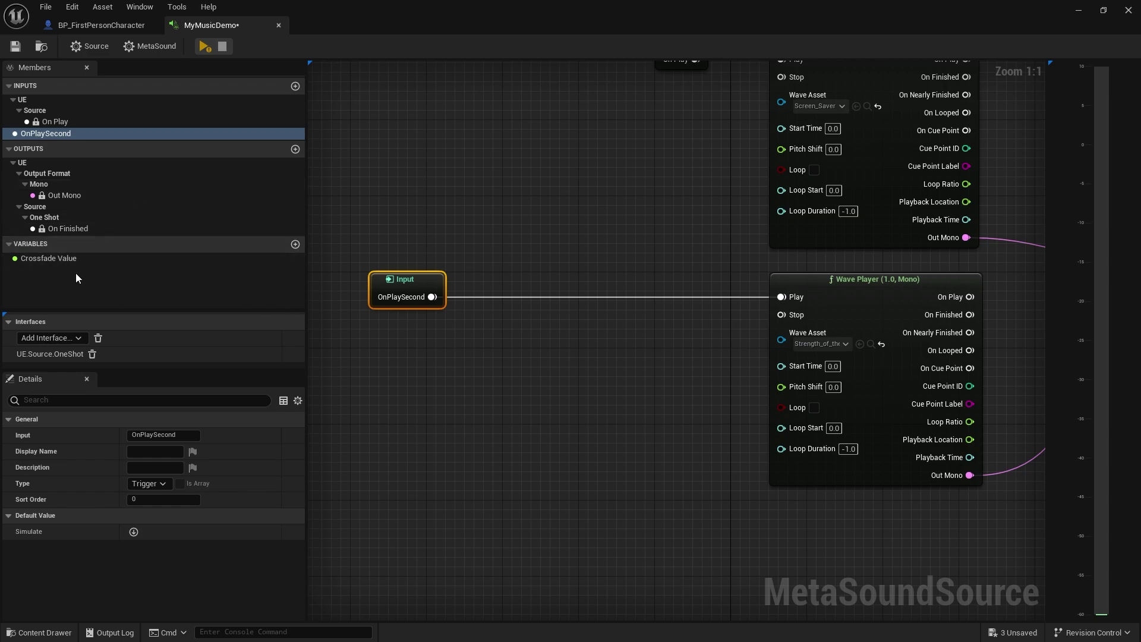
Insert a Value (Float) node on the OnPlaySecond-to-Play wire with Target Value 1.0.
right_click(508, 328)
text(vs)
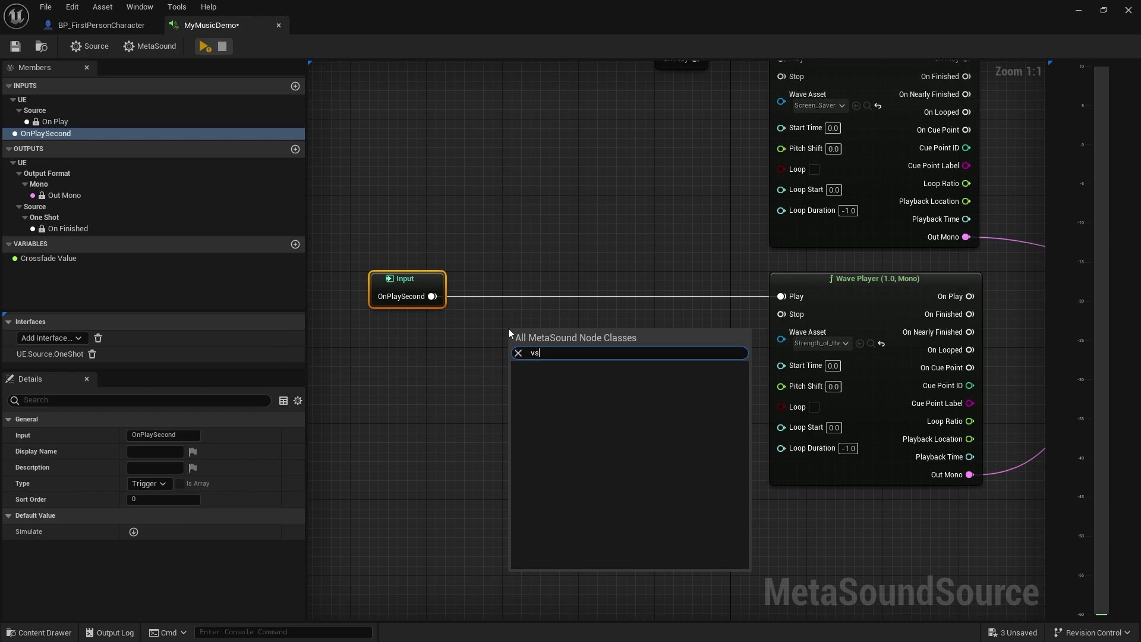
text(lu)
key(BackSpace)
key(BackSpace)
key(BackSpace)
text(alue)
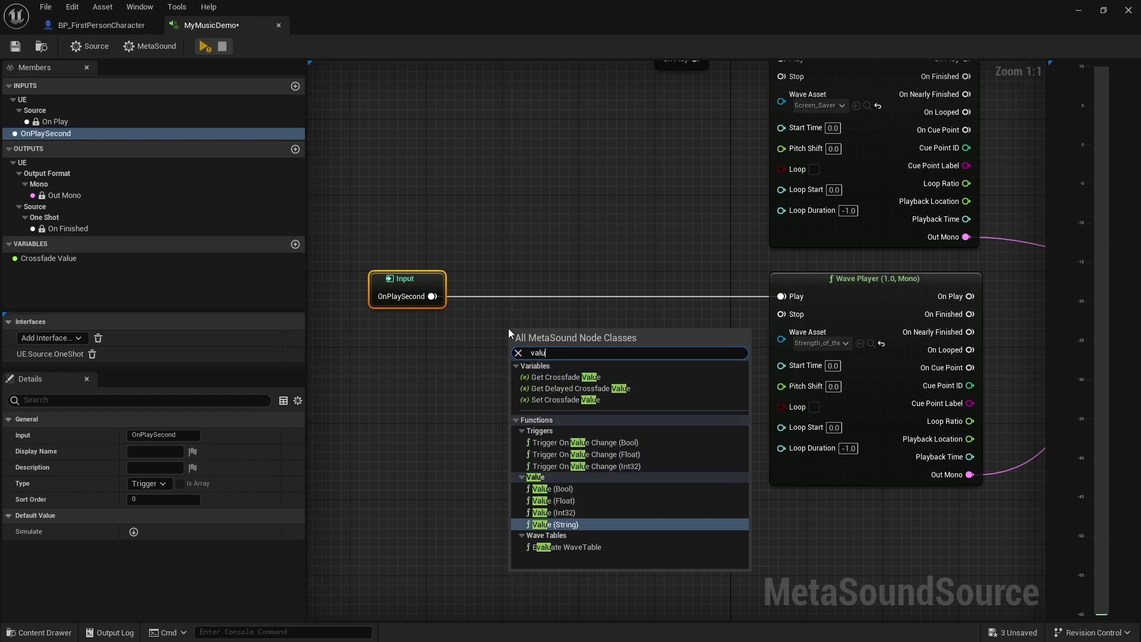
click(547, 506)
drag(560, 364, 558, 301)
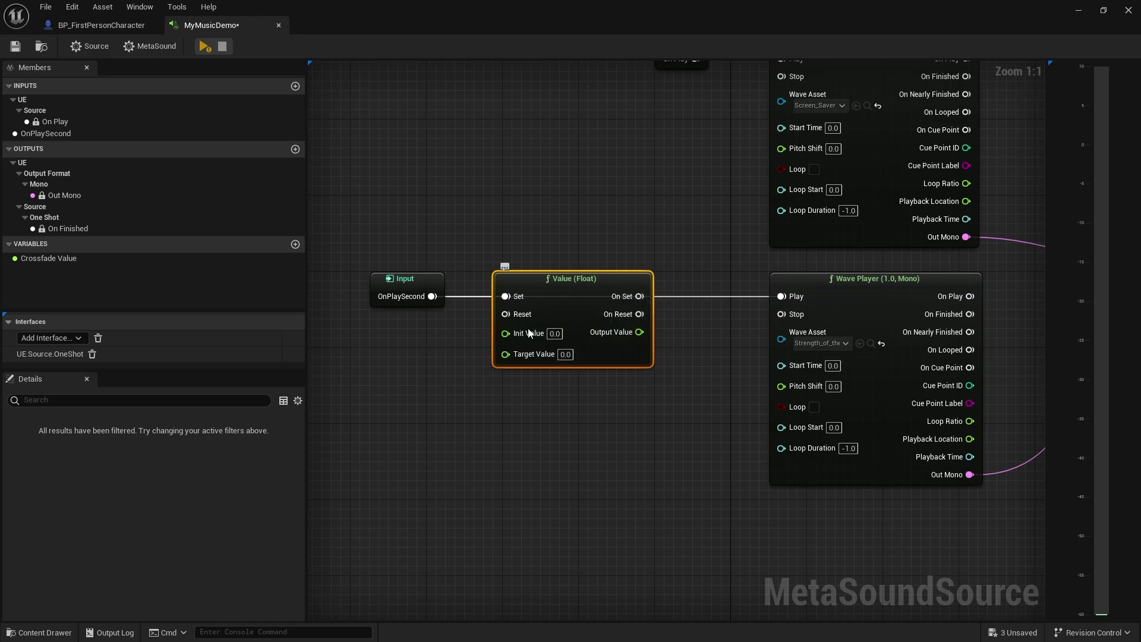
click(565, 355)
text(1)
key(Return)
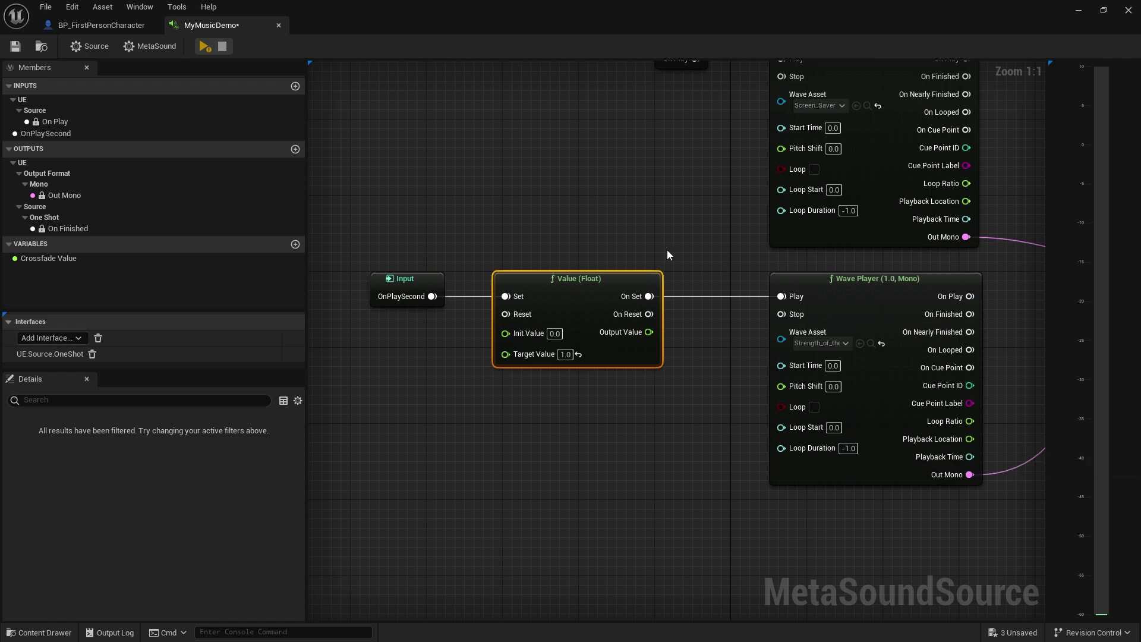
Move the Input and Value (Float) nodes up-left and delete the unconnected Crossfade Value getter.
drag(564, 446, 376, 262)
drag(563, 293, 497, 283)
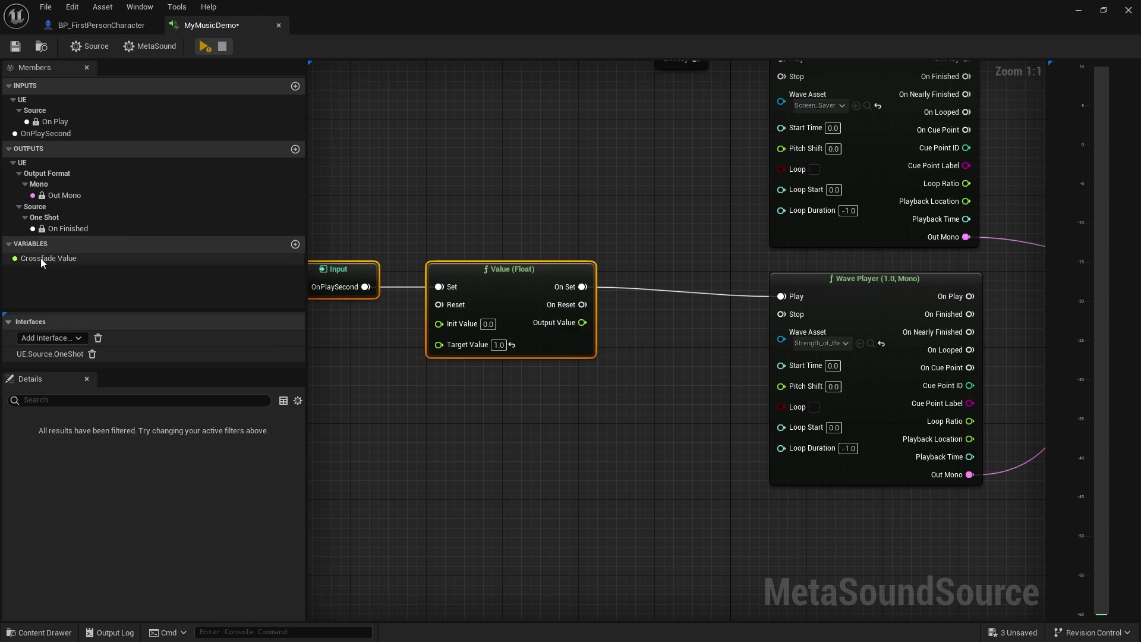
drag(40, 258, 577, 321)
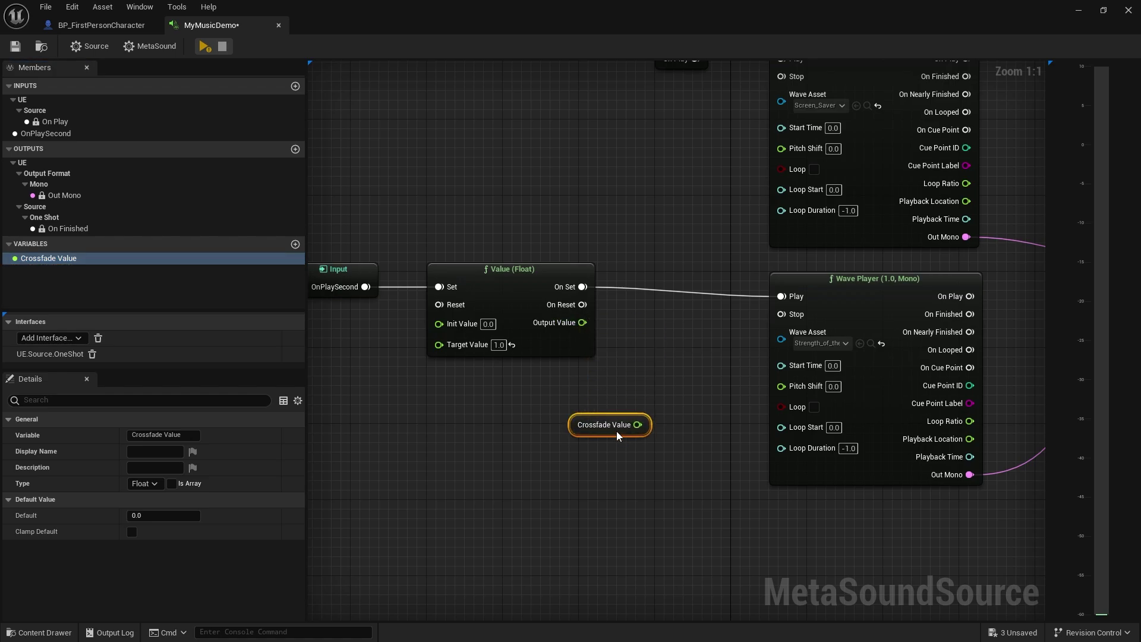
drag(617, 434, 588, 414)
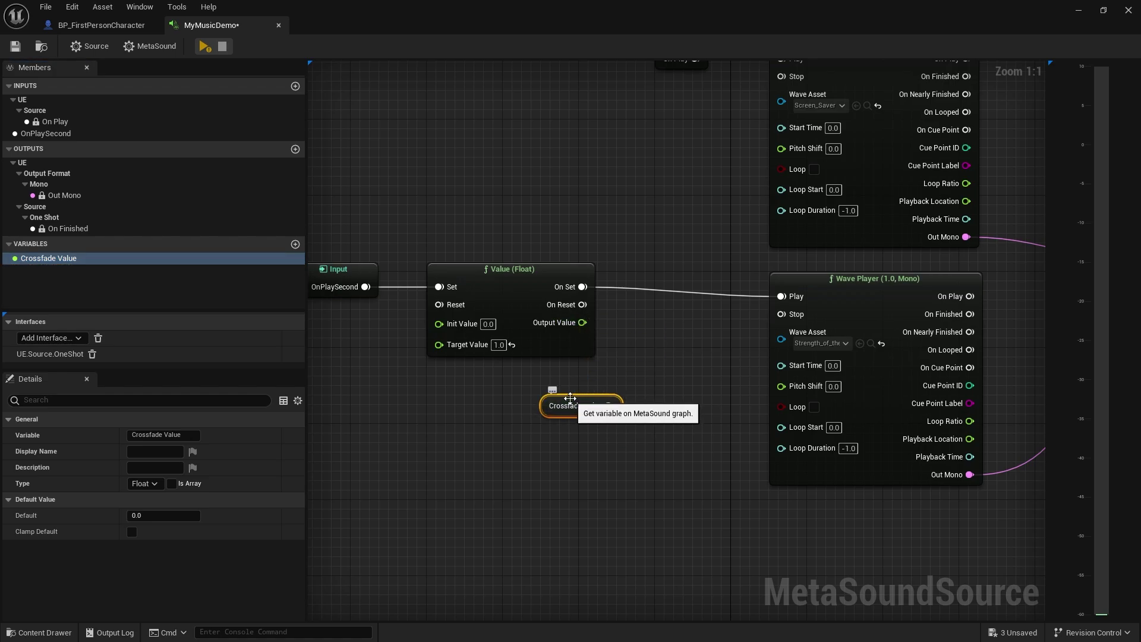
key(Delete)
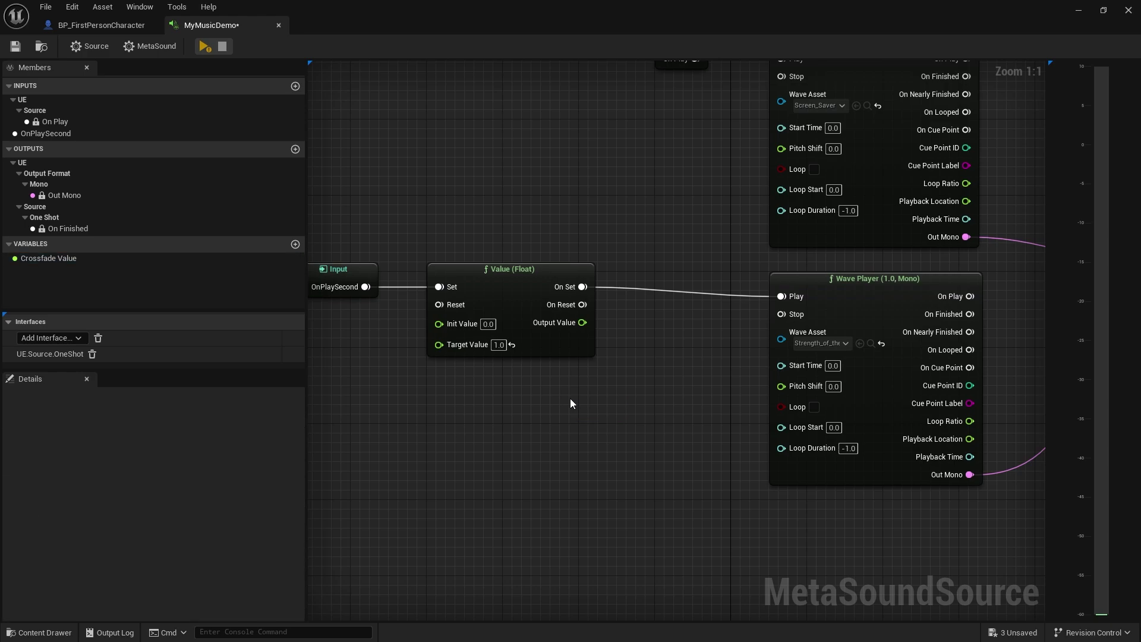
Place a Crossfade Value setter beside Value (Float)'s Output Value.
click(117, 260)
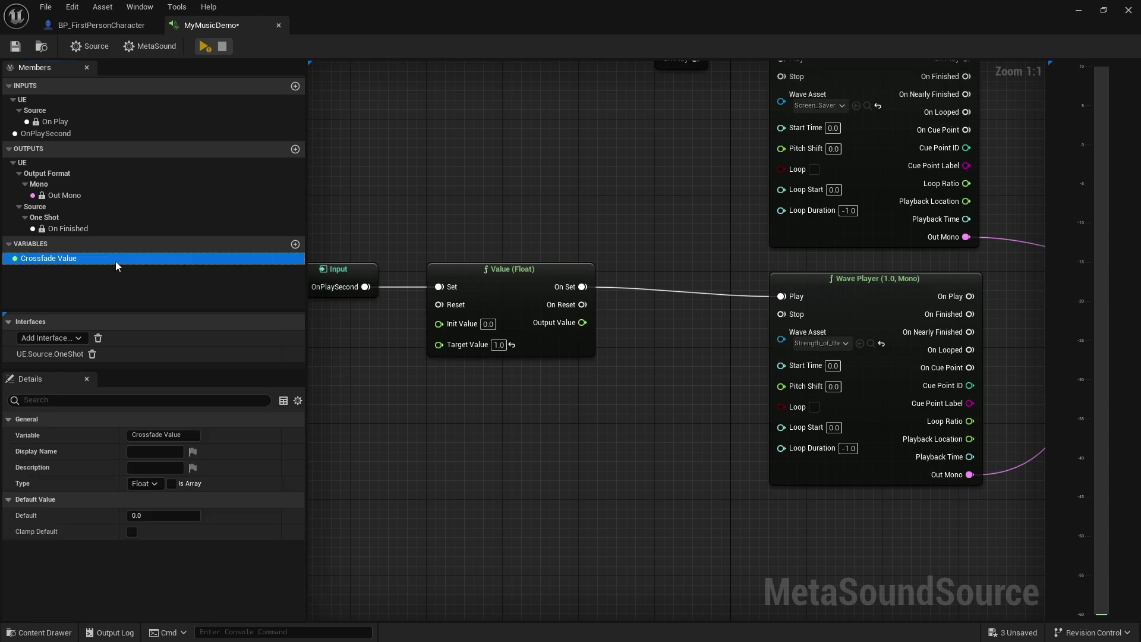
drag(84, 260, 583, 323)
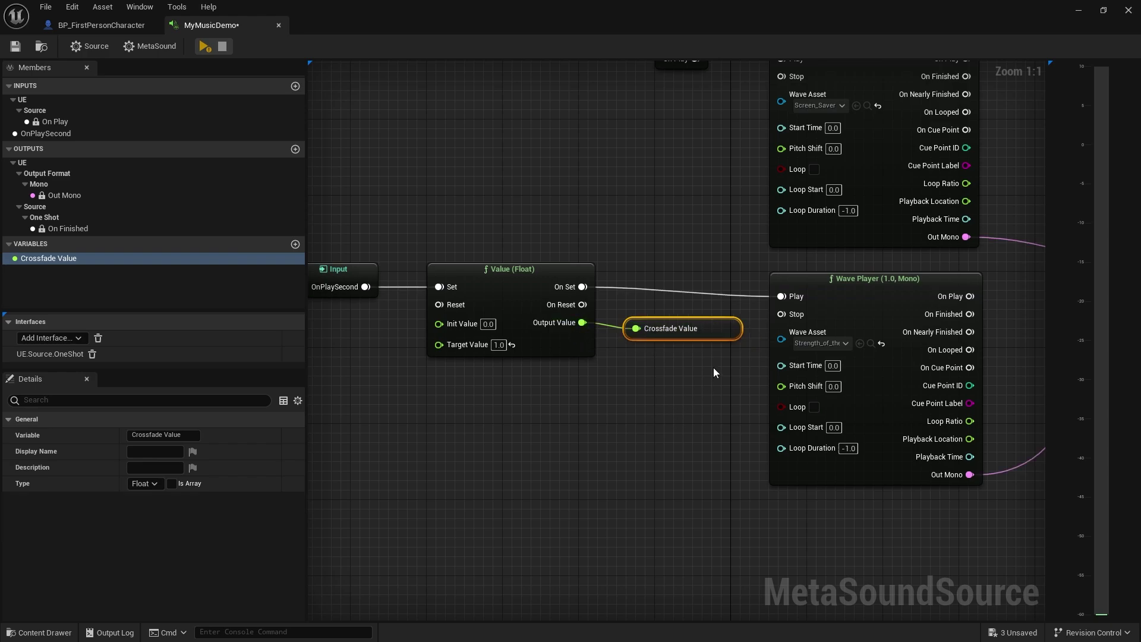
right_drag(522, 386, 654, 392)
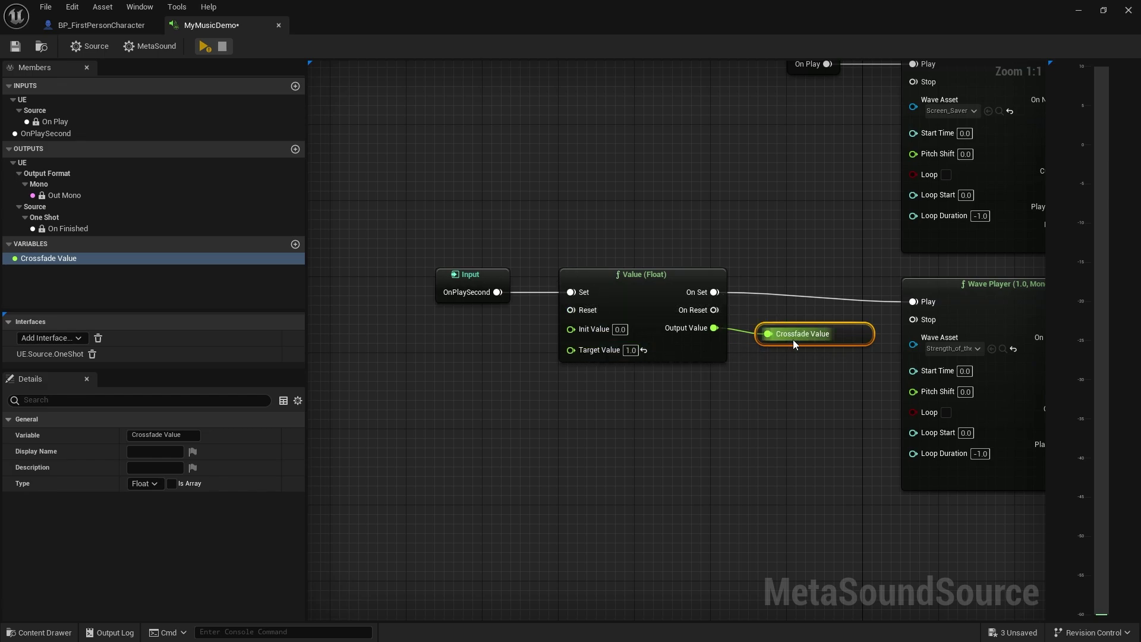
right_drag(843, 348, 644, 382)
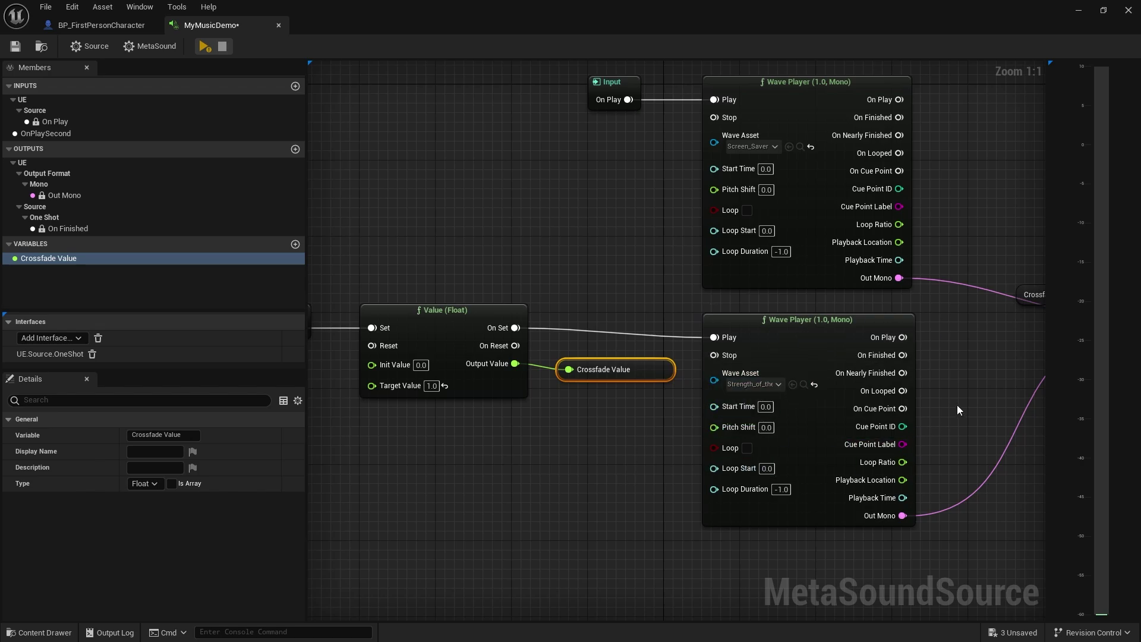
right_drag(955, 398, 627, 369)
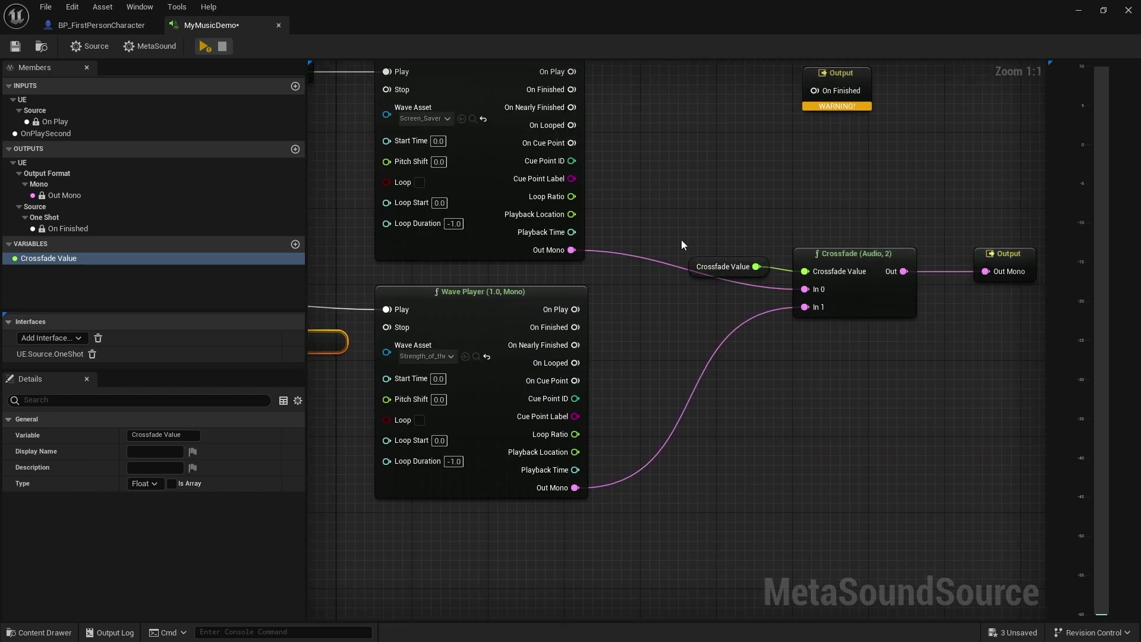
key(Home)
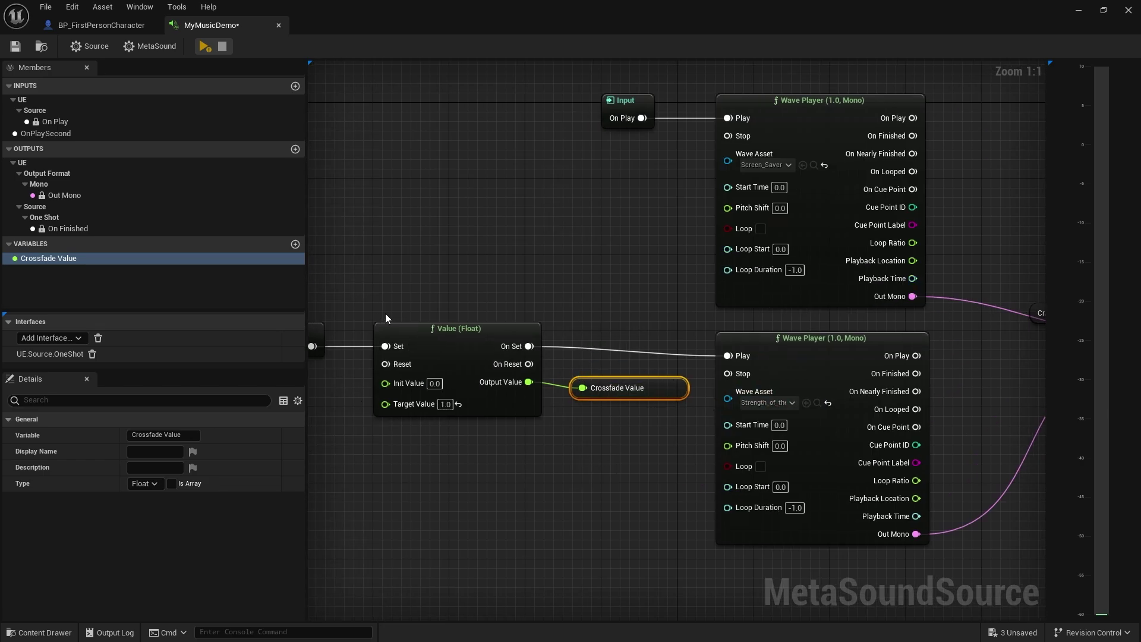
key(Home)
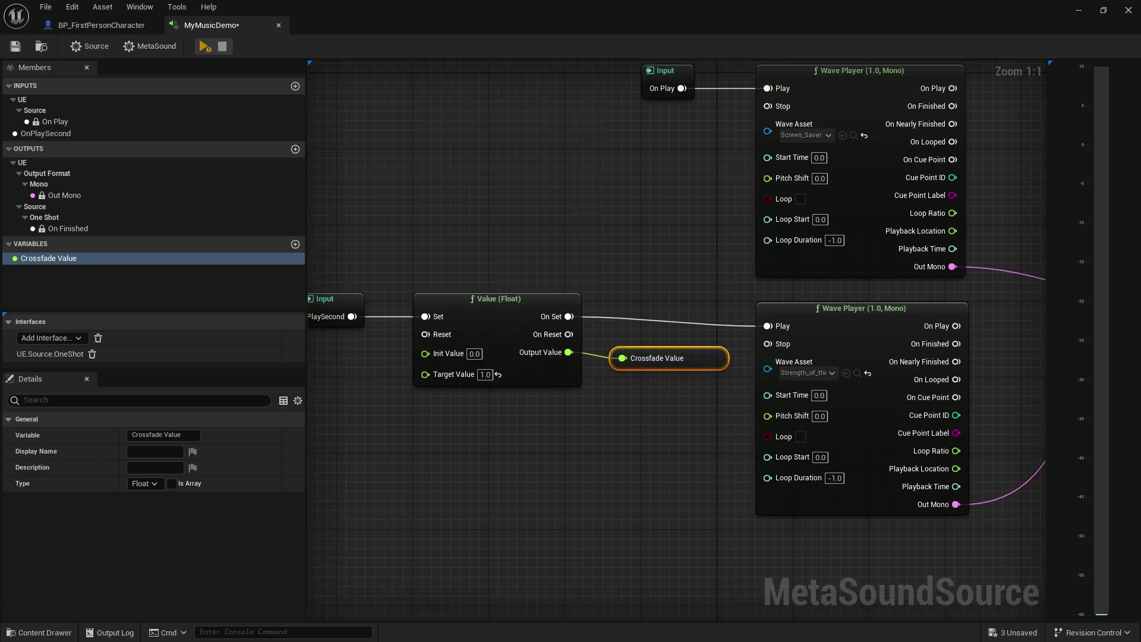
key(Home)
Add an InterpTo node below the Value (Float) node.
right_click(466, 491)
text(interp)
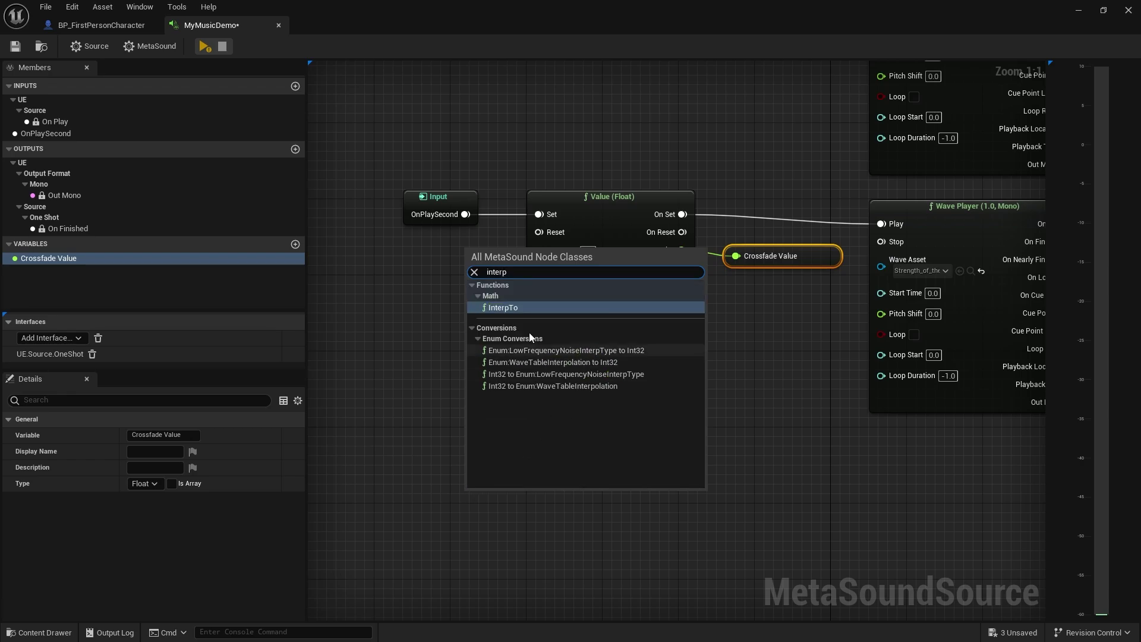
click(502, 308)
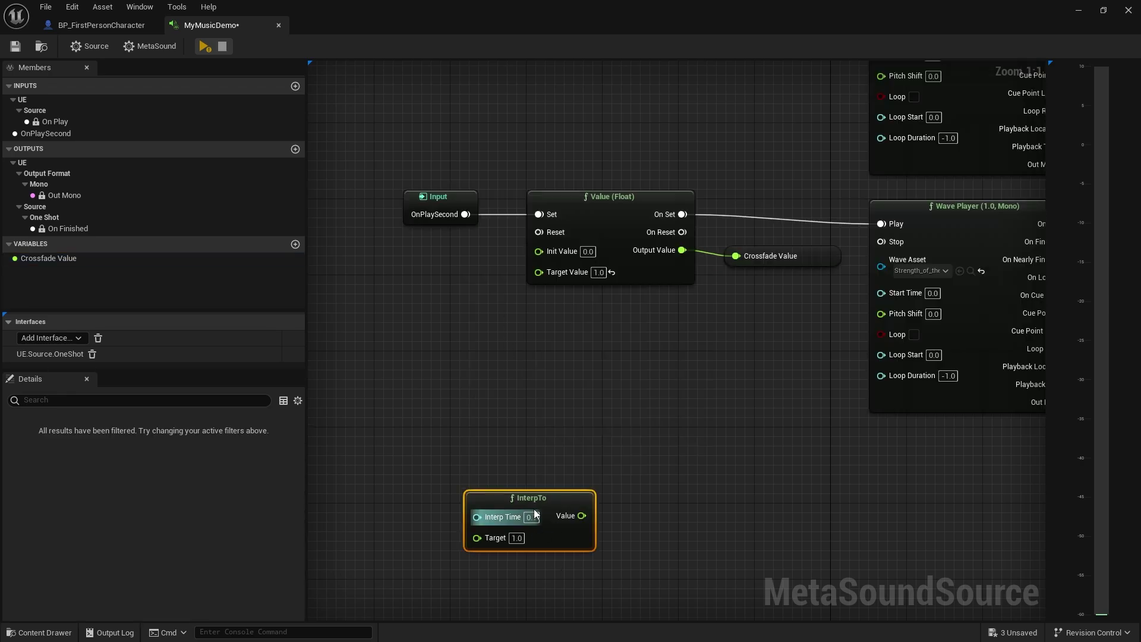
drag(538, 498, 553, 377)
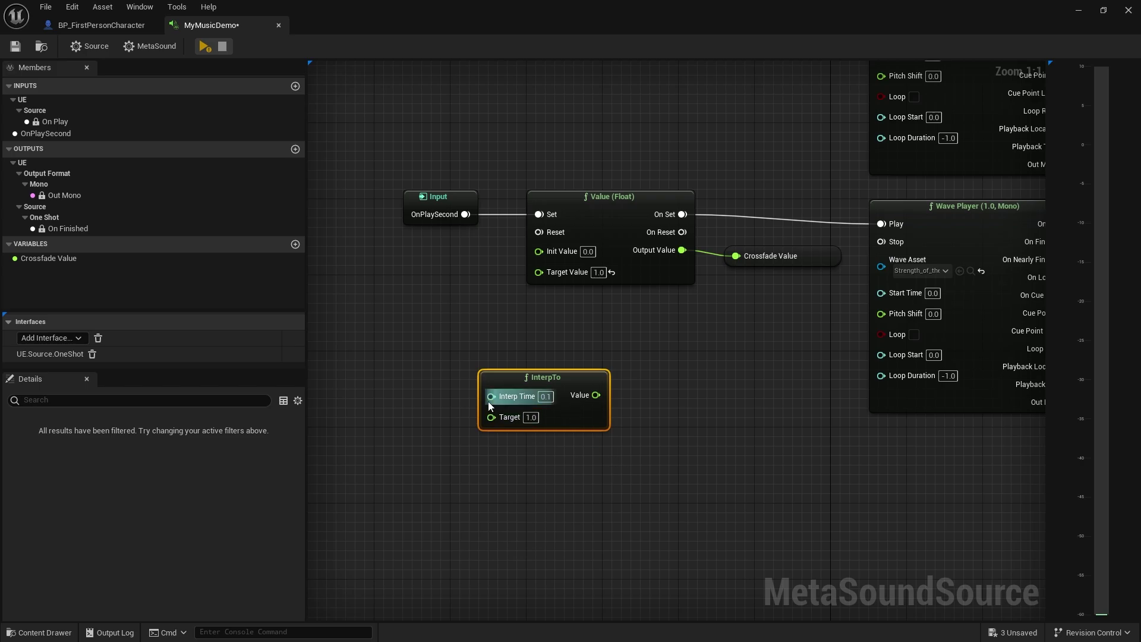
drag(590, 420, 450, 353)
right_drag(450, 353, 629, 380)
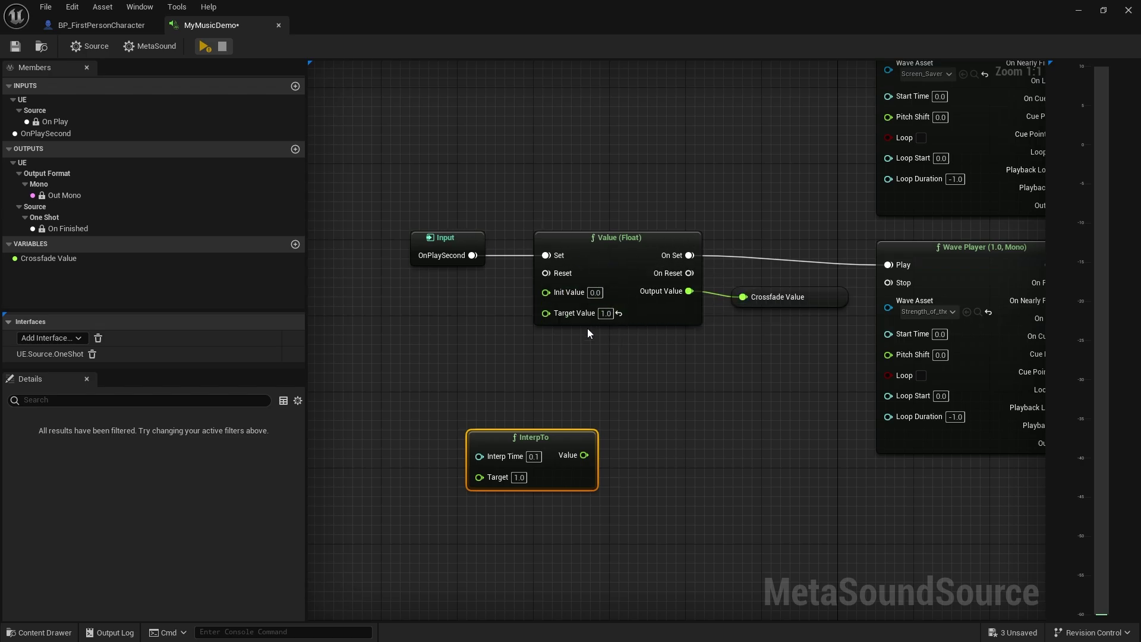
right_drag(789, 319, 722, 394)
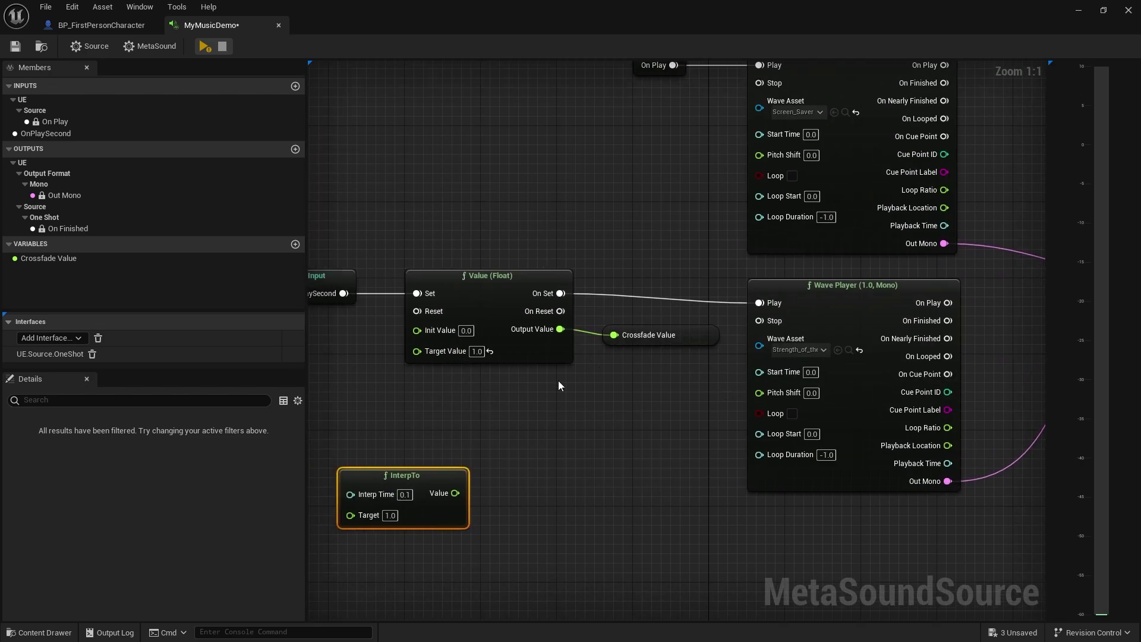
right_drag(558, 385, 595, 350)
Disconnect Output Value from the Crossfade Value setter and connect InterpTo's Value to it instead.
alt+click(598, 294)
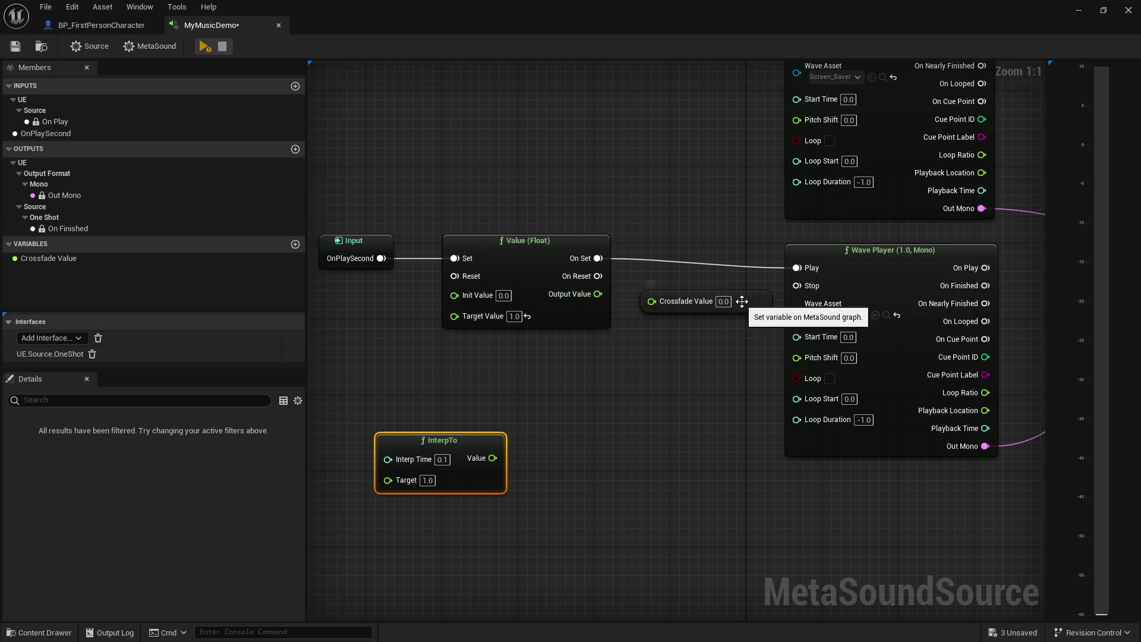
drag(742, 301, 696, 483)
right_drag(479, 461, 566, 378)
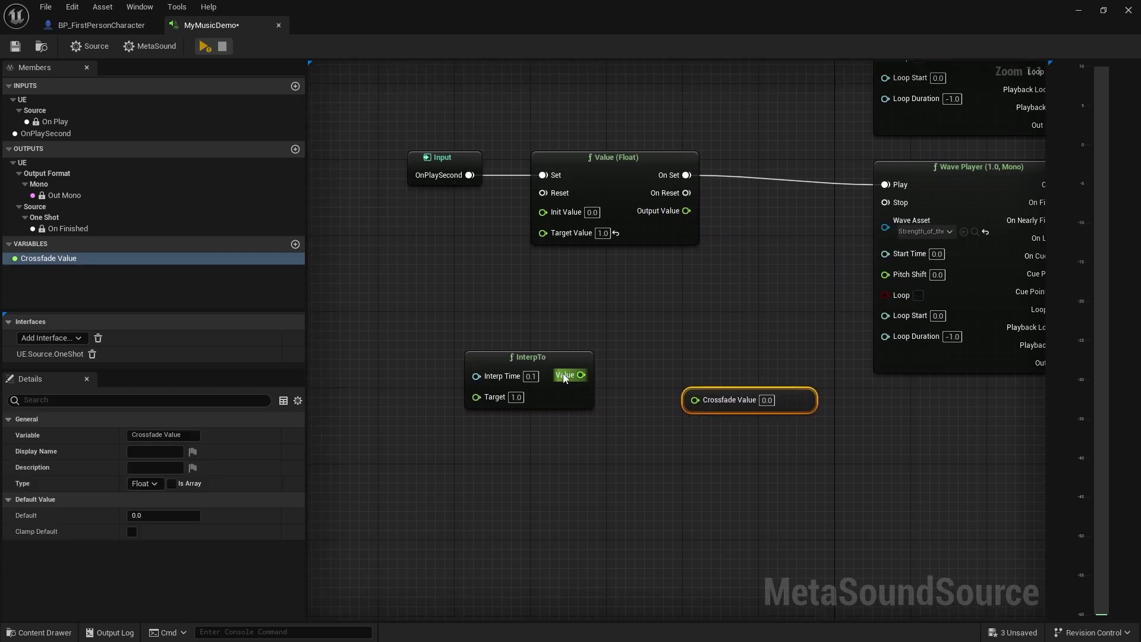
drag(542, 362, 695, 399)
drag(601, 409, 640, 422)
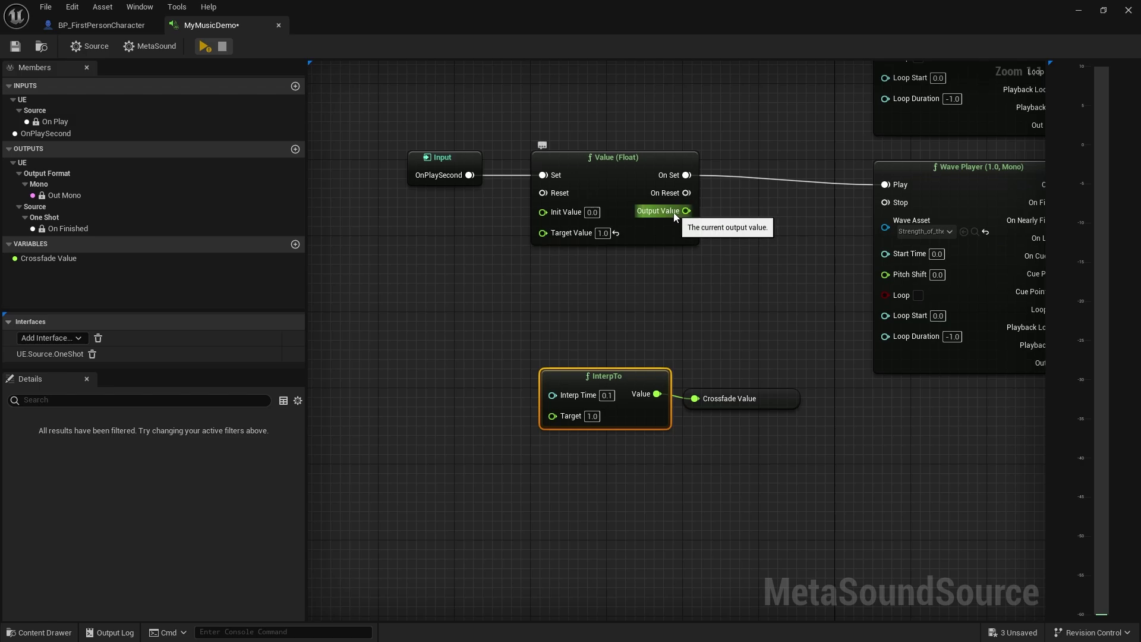
Promote InterpTo's Target to a Target variable whose setter is fed by Value (Float)'s output.
right_click(572, 418)
drag(572, 419, 476, 407)
click(528, 226)
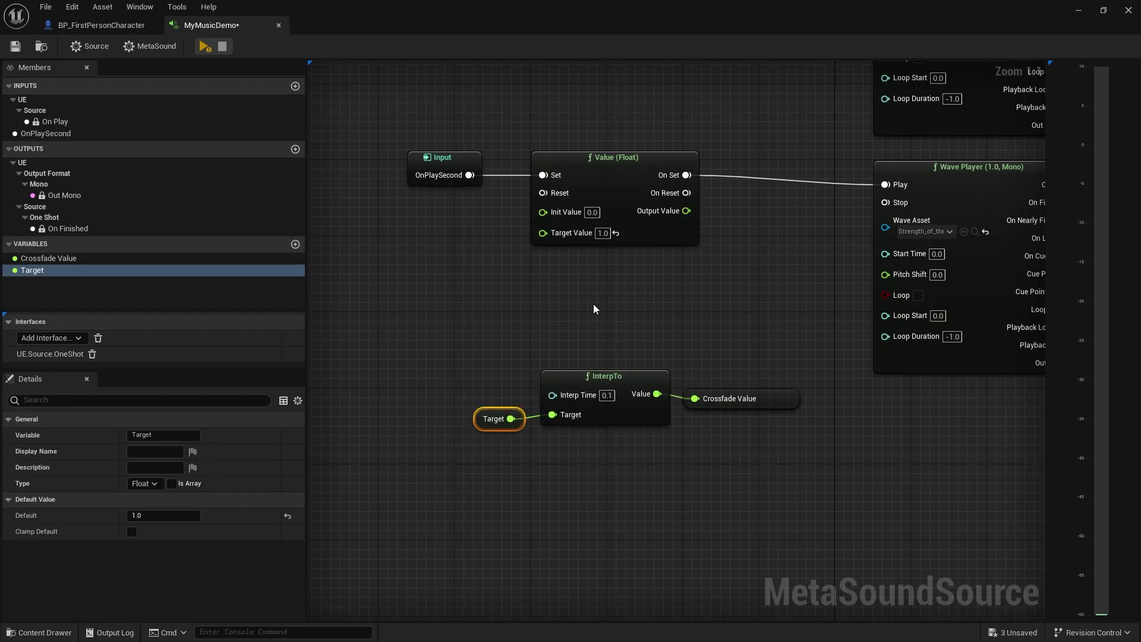
drag(33, 270, 686, 212)
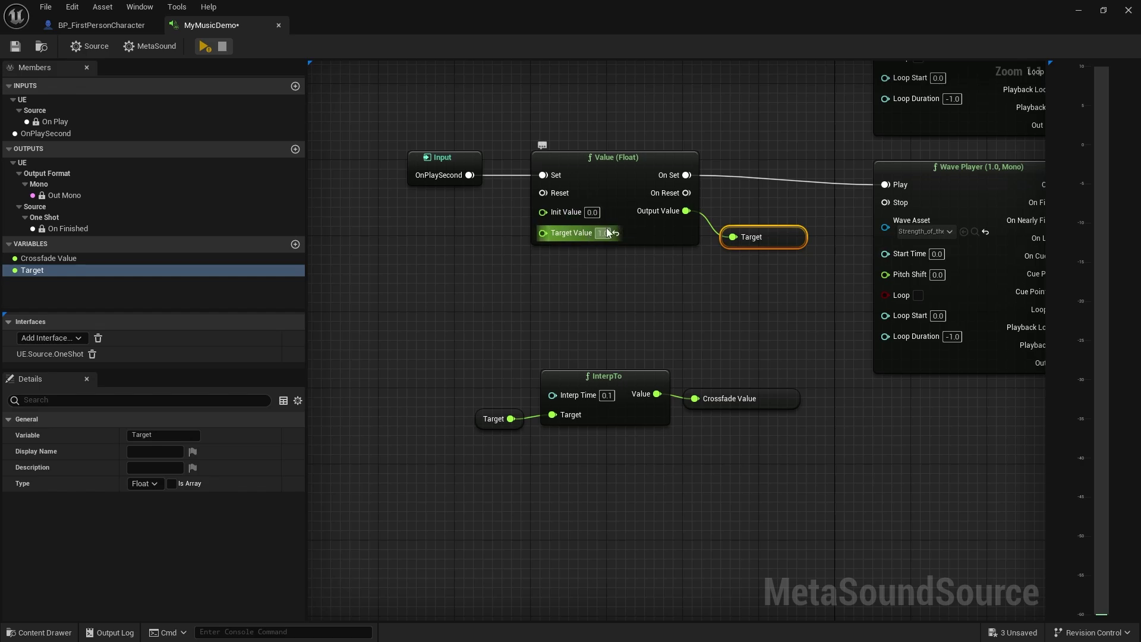
drag(777, 233, 787, 224)
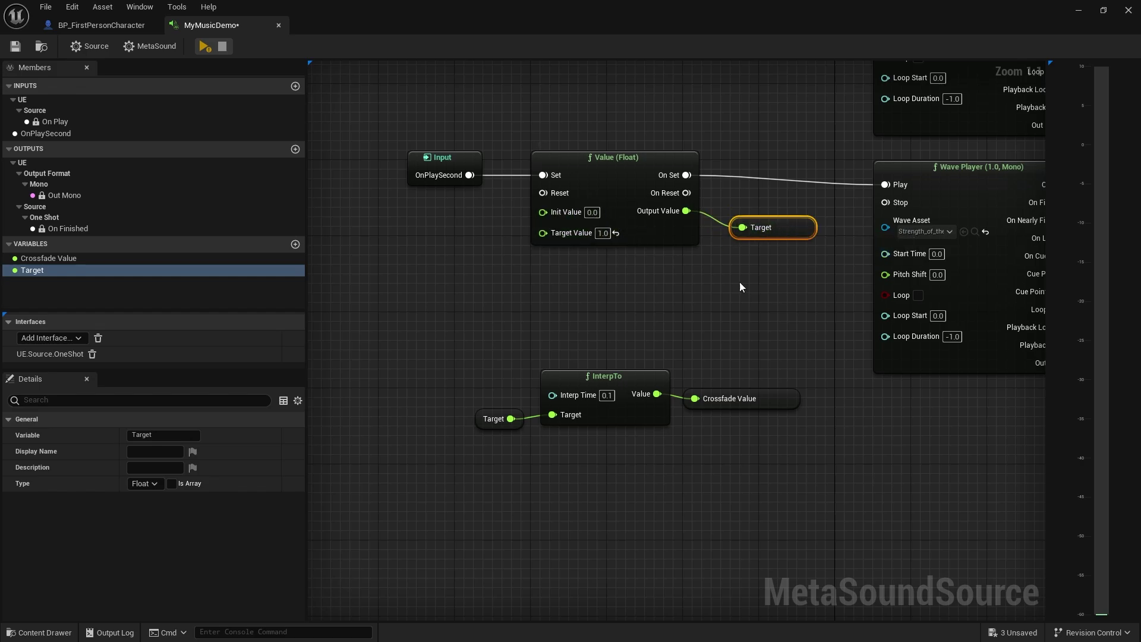
Set InterpTo's Interp Time to 3.0 and save the MyMusicDemo MetaSound.
click(606, 396)
text(3)
key(Return)
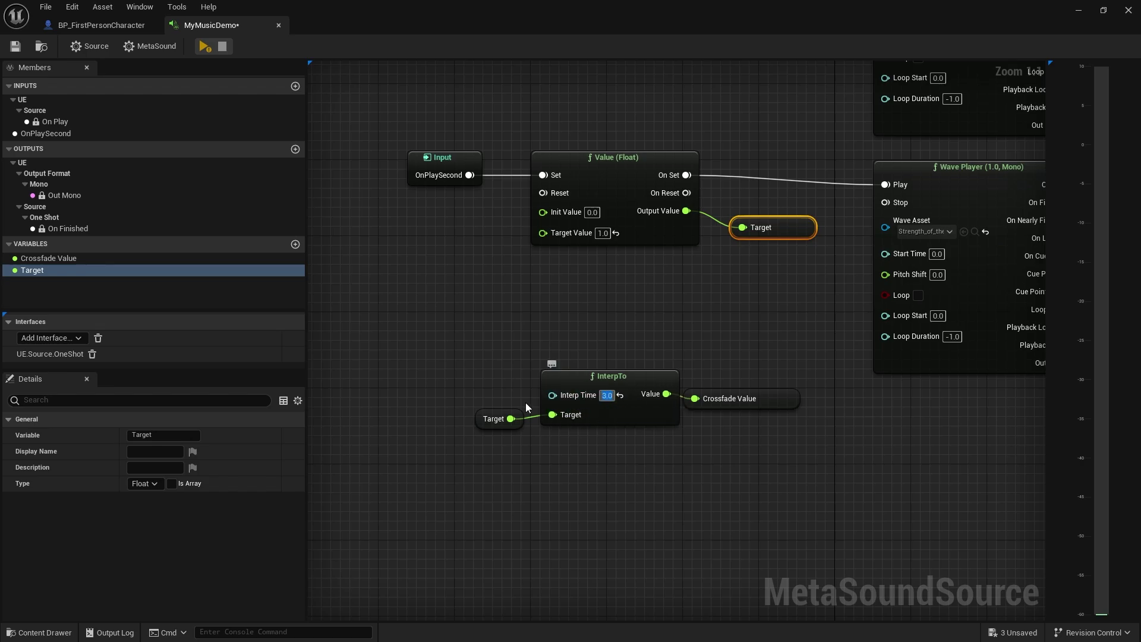
drag(787, 406, 797, 397)
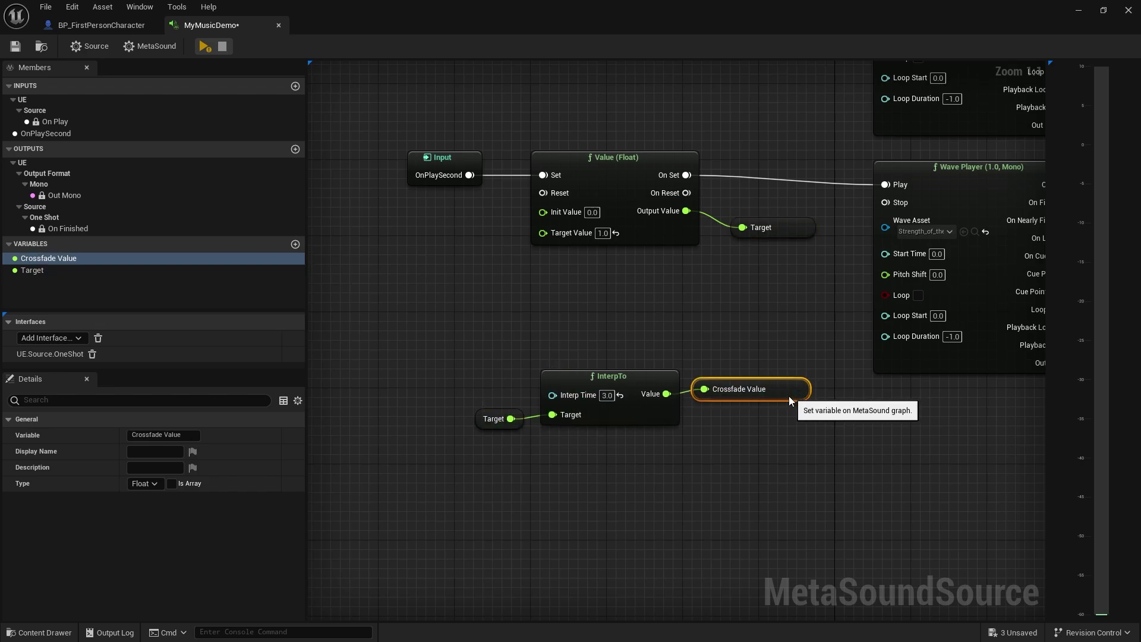
right_drag(890, 355, 308, 374)
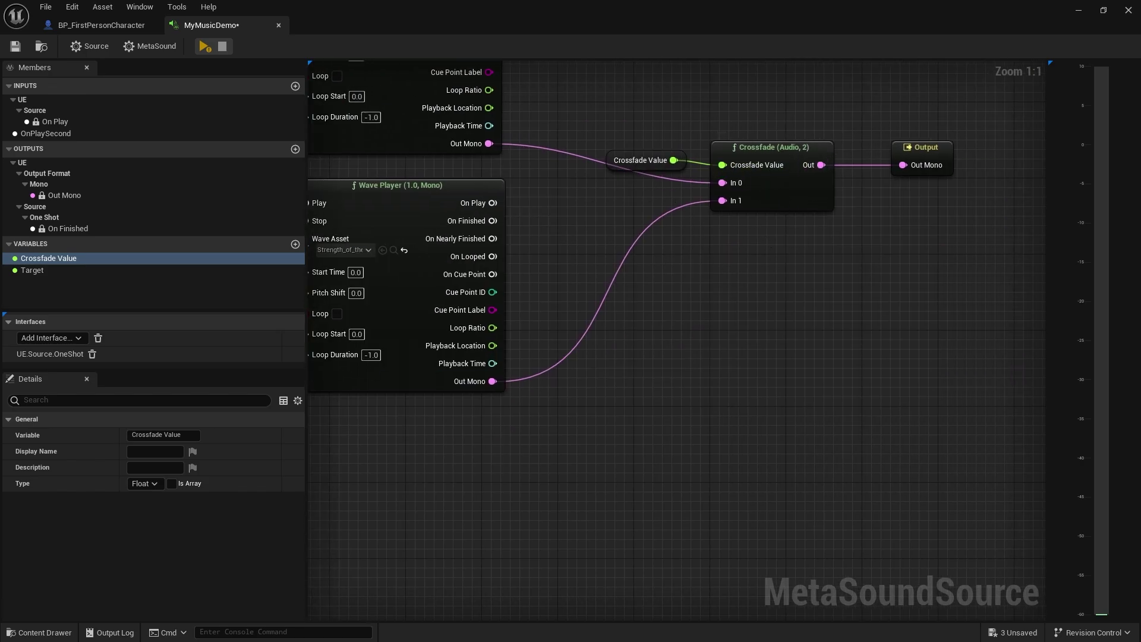
right_drag(661, 267, 816, 377)
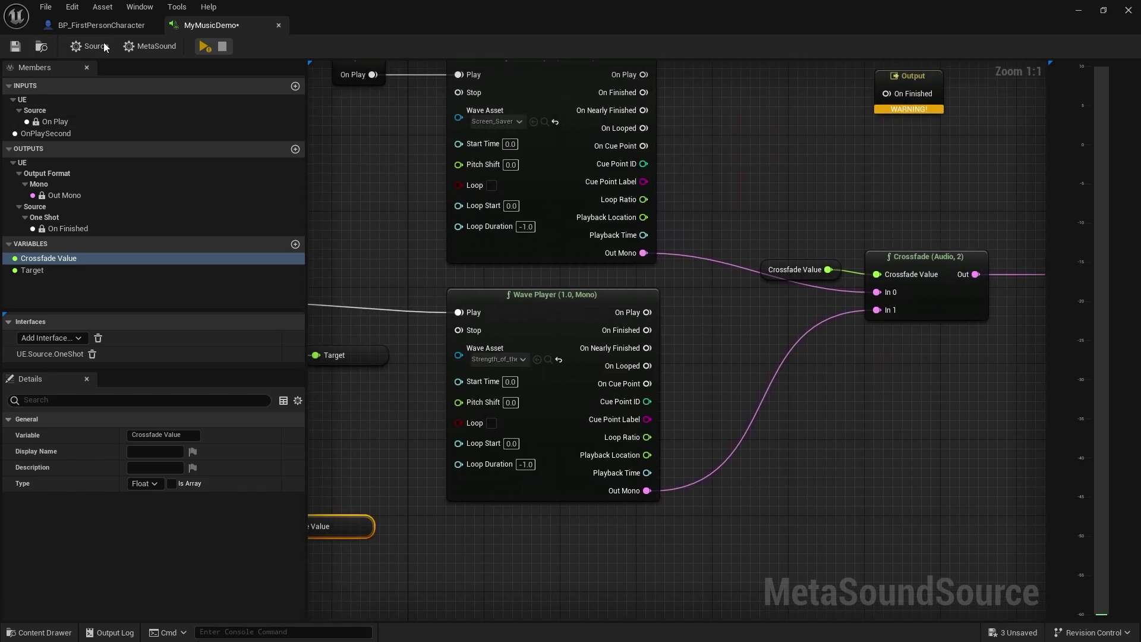
click(16, 46)
Close the MetaSound editor, play FirstPersonMap walking forward, then stop and show the Content folder.
click(1076, 11)
click(290, 47)
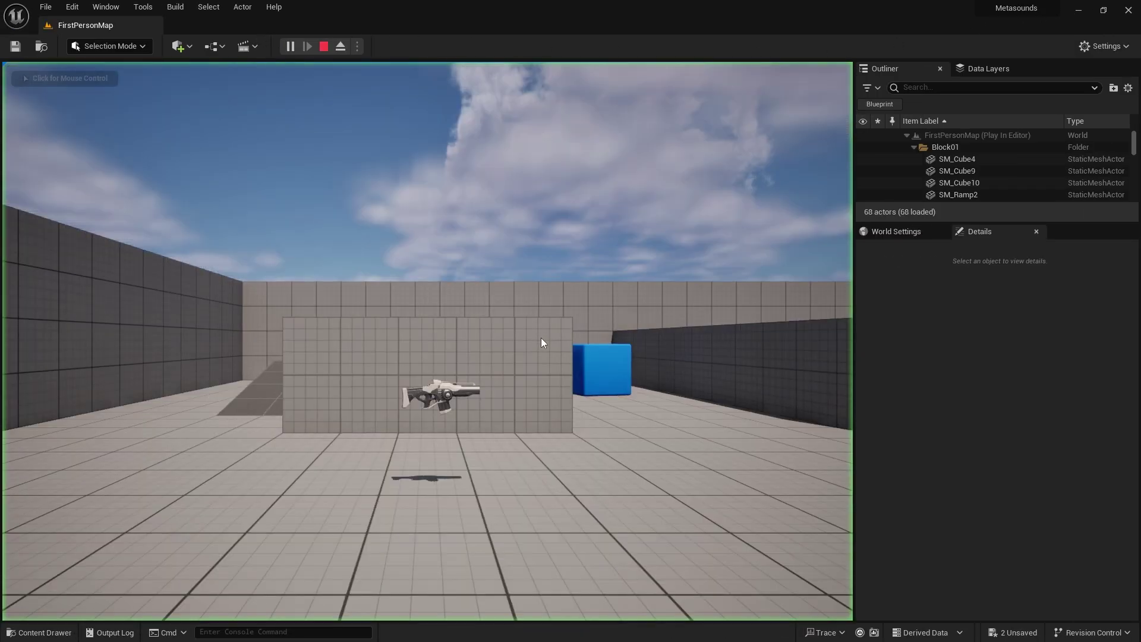
key(w)
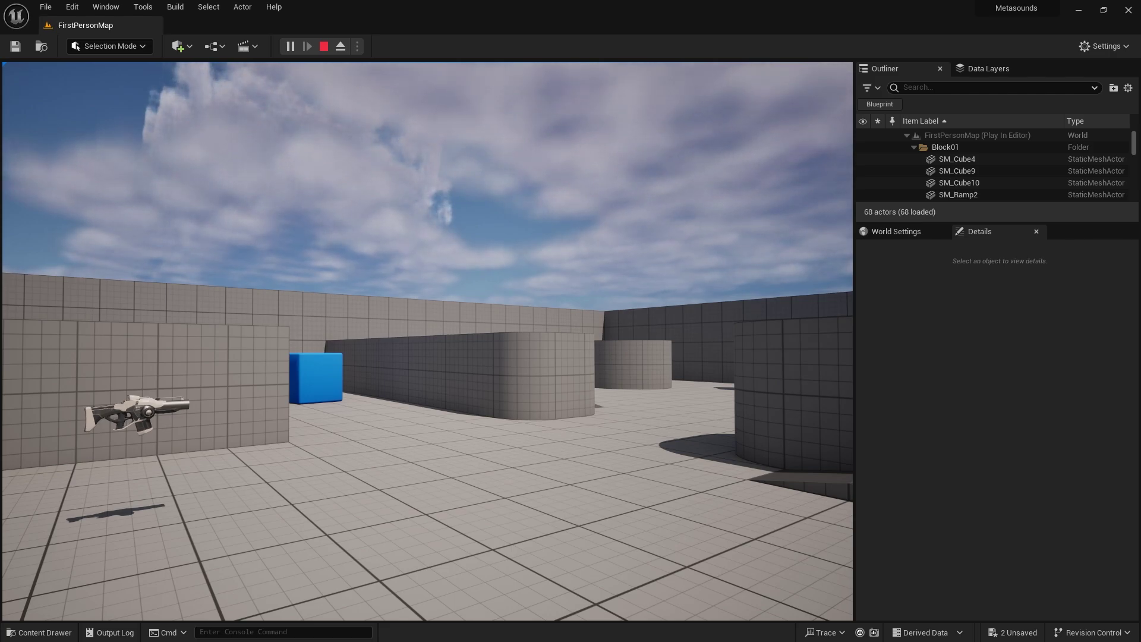
key(Escape)
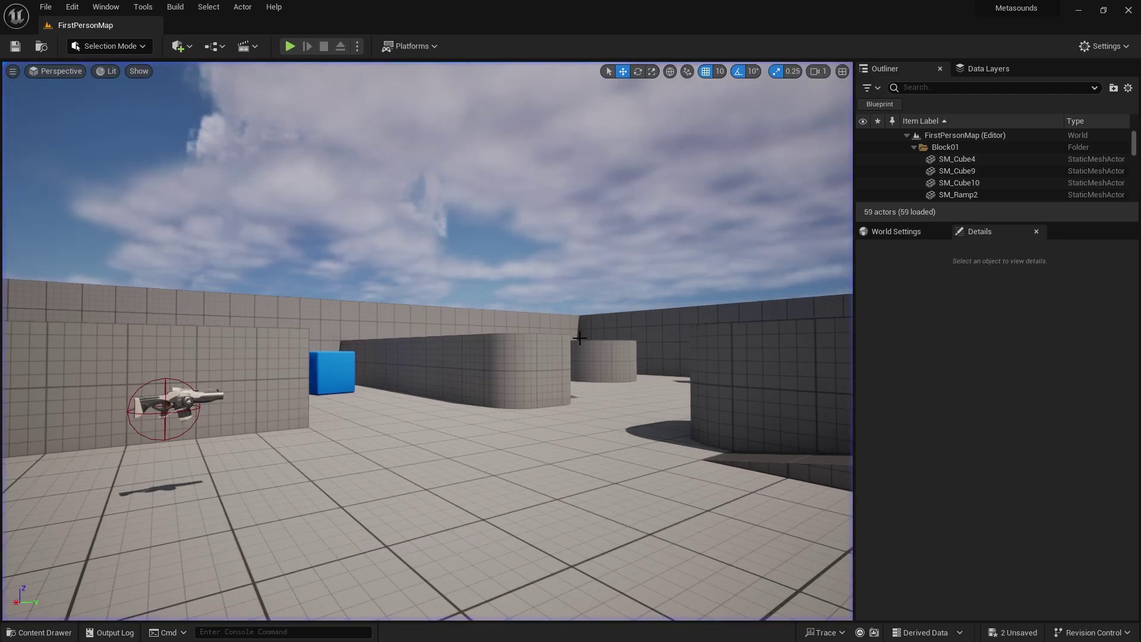
click(67, 633)
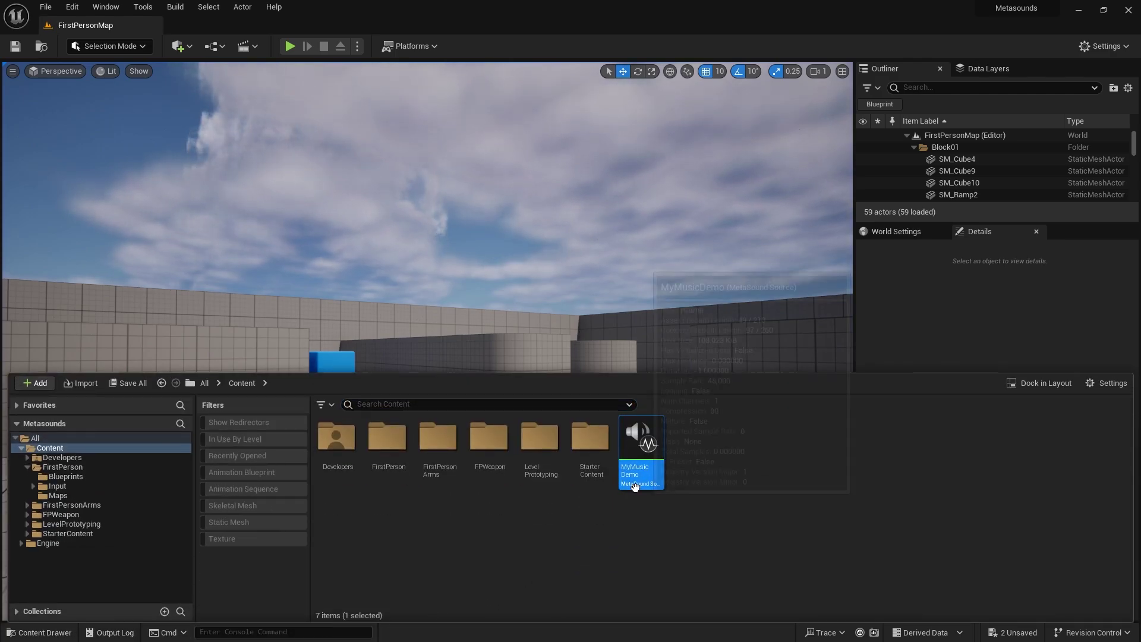
Reopen MyMusicDemo and reposition the InterpTo, Target and Crossfade Value nodes.
double_click(640, 469)
scroll(555, 379, down, 4)
right_drag(548, 394, 664, 434)
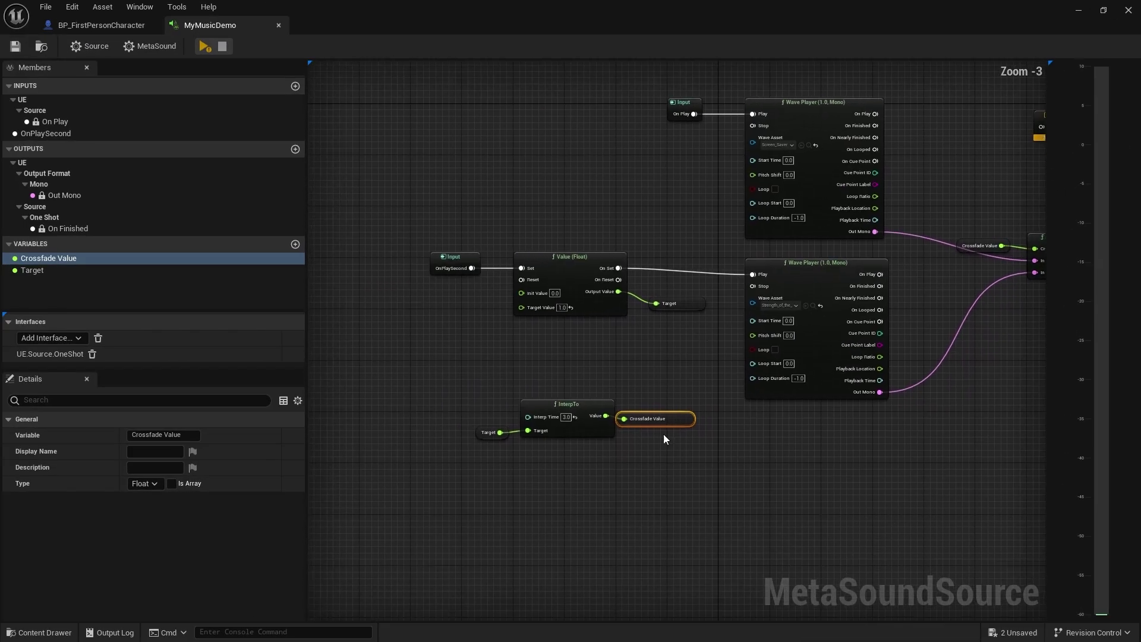
drag(665, 440, 499, 397)
drag(598, 423, 566, 397)
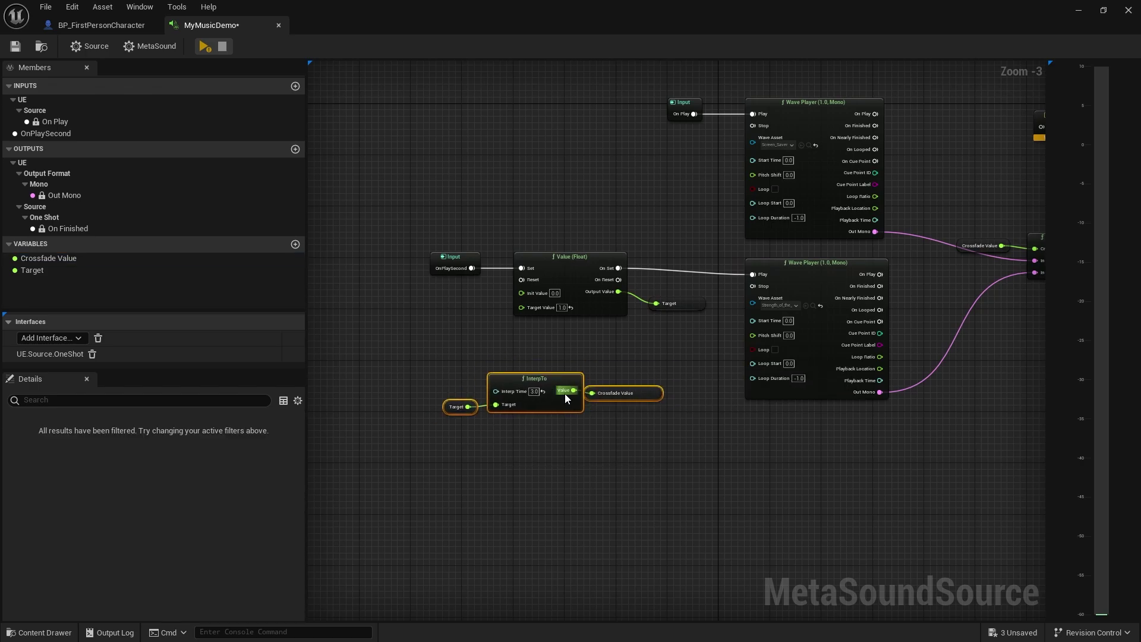
scroll(565, 393, up, 3)
drag(395, 398, 491, 349)
drag(597, 443, 672, 484)
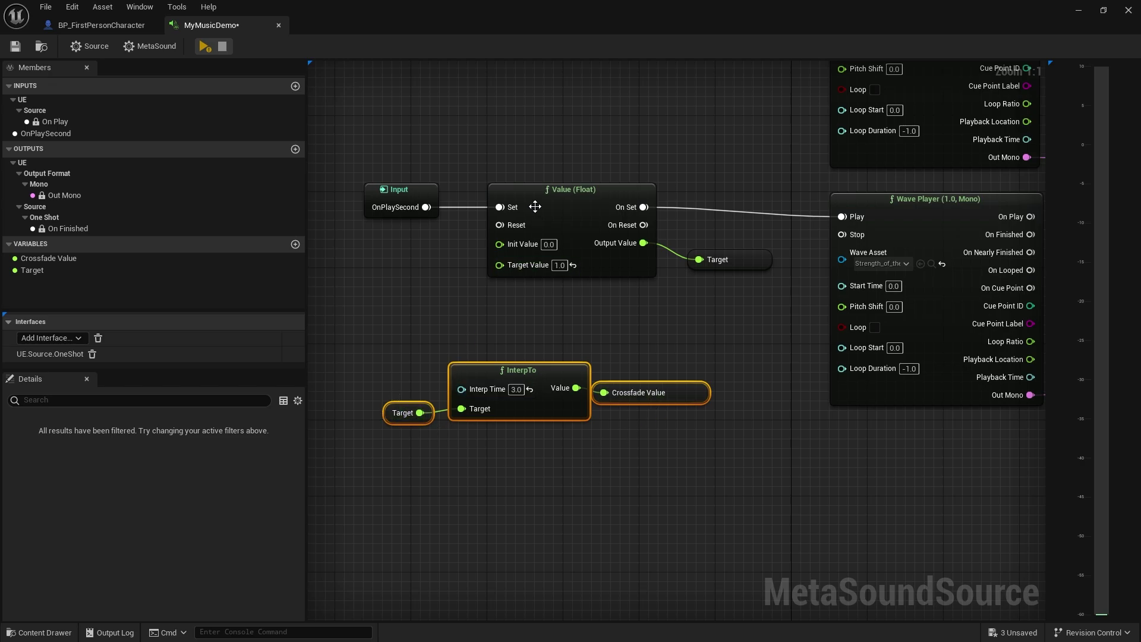
Select Value (Float) and Target, then pan to the Crossfade node, upper Wave Player and Output.
drag(502, 153, 751, 311)
right_drag(755, 329, 372, 314)
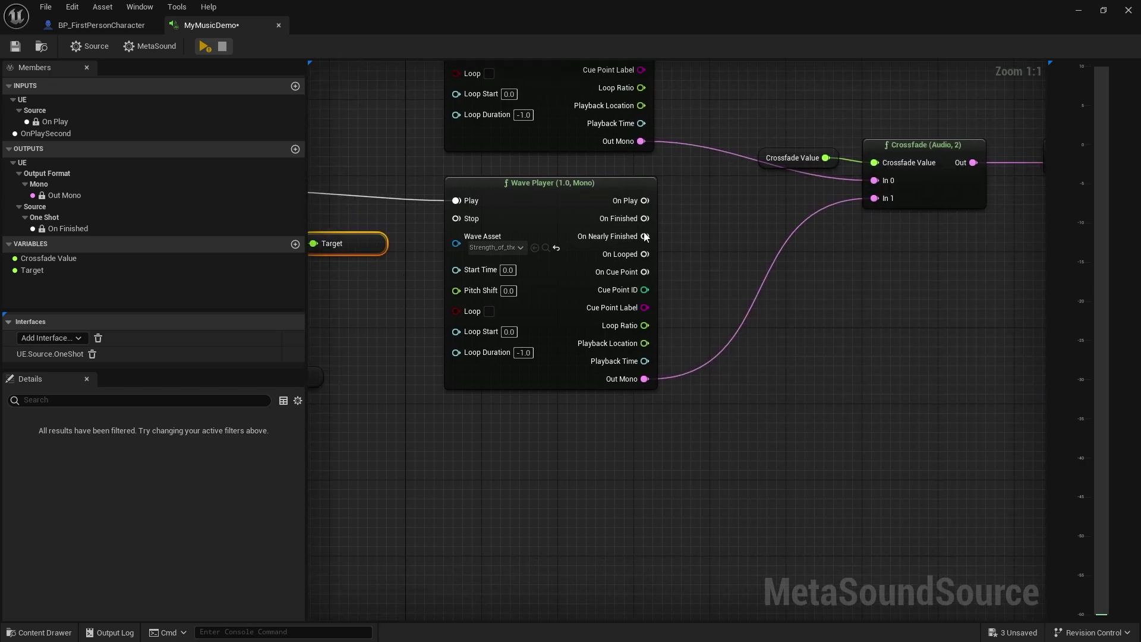
right_drag(645, 236, 601, 360)
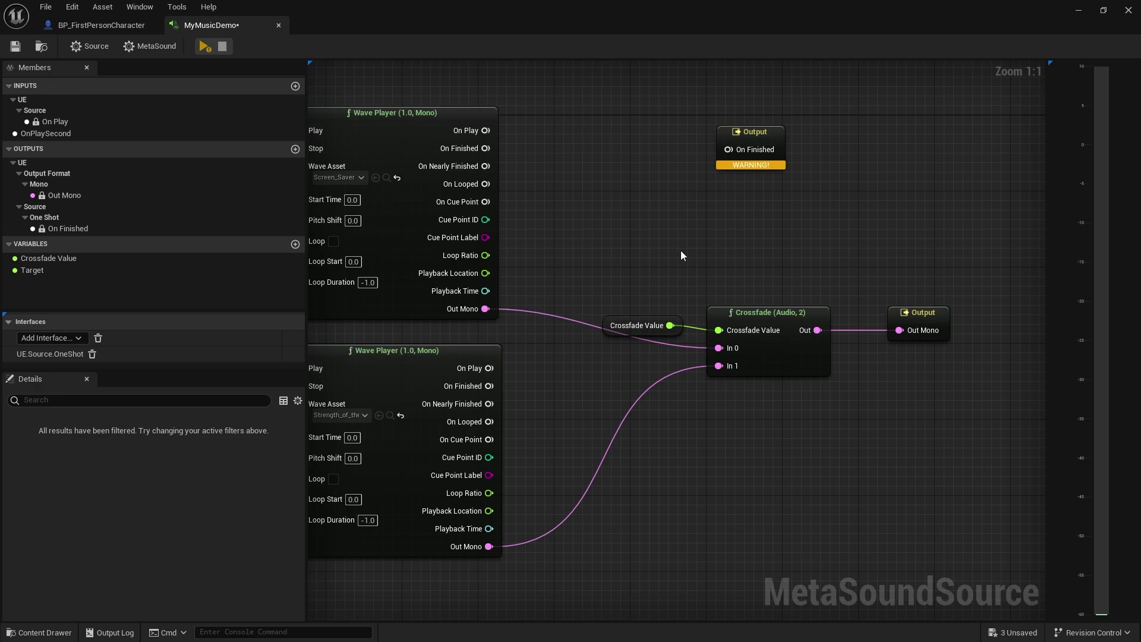
Add a new float graph input named 'Fade' and place its knob node below the Crossfade node.
click(295, 86)
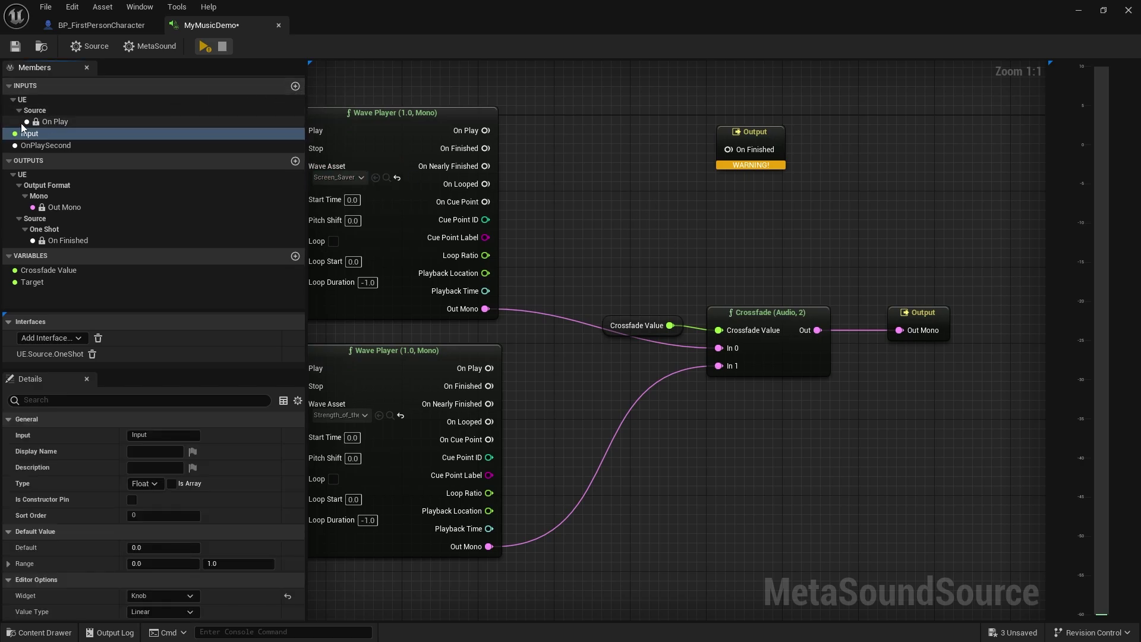
click(162, 436)
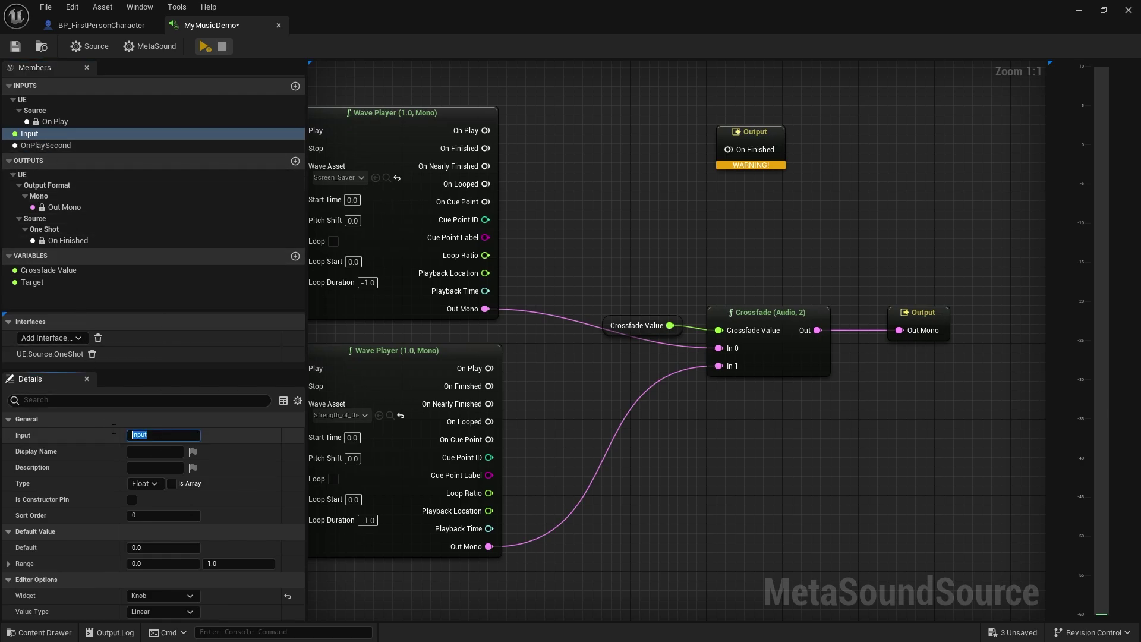
text(Fade)
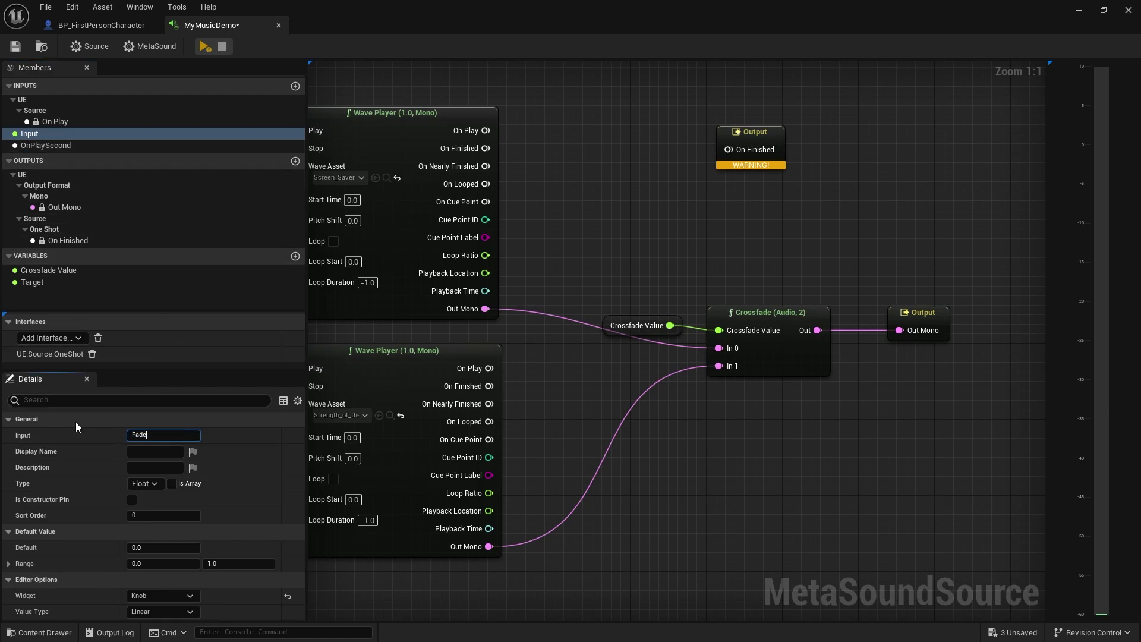
key(Return)
drag(28, 133, 661, 423)
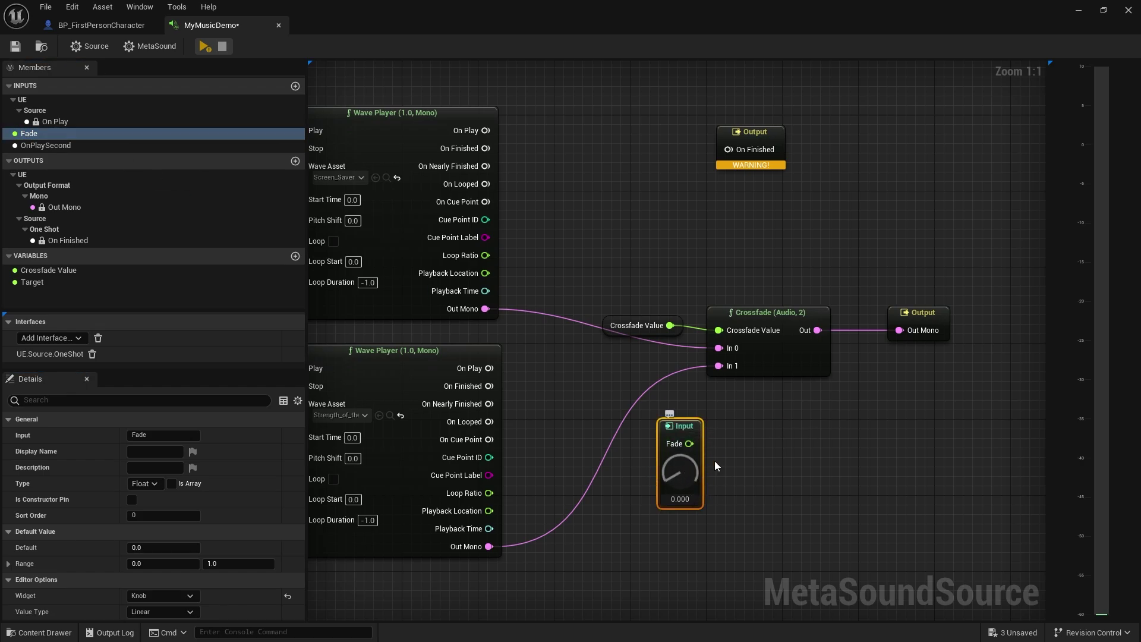
Duplicate the Crossfade node and place the copy below and right of the first.
click(789, 370)
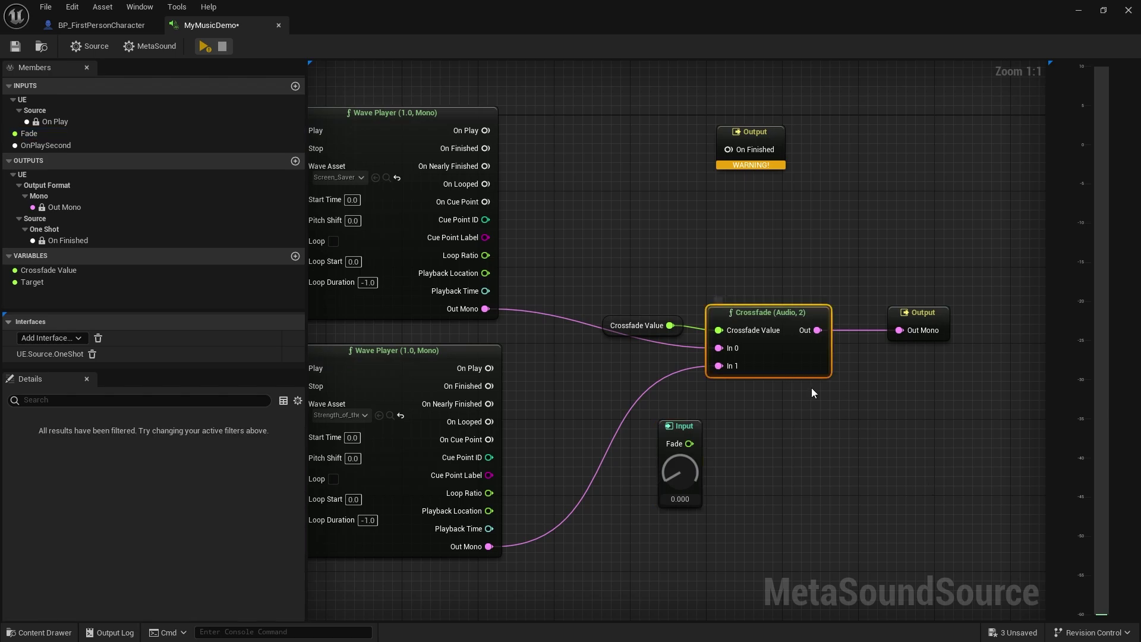
right_drag(846, 410, 732, 384)
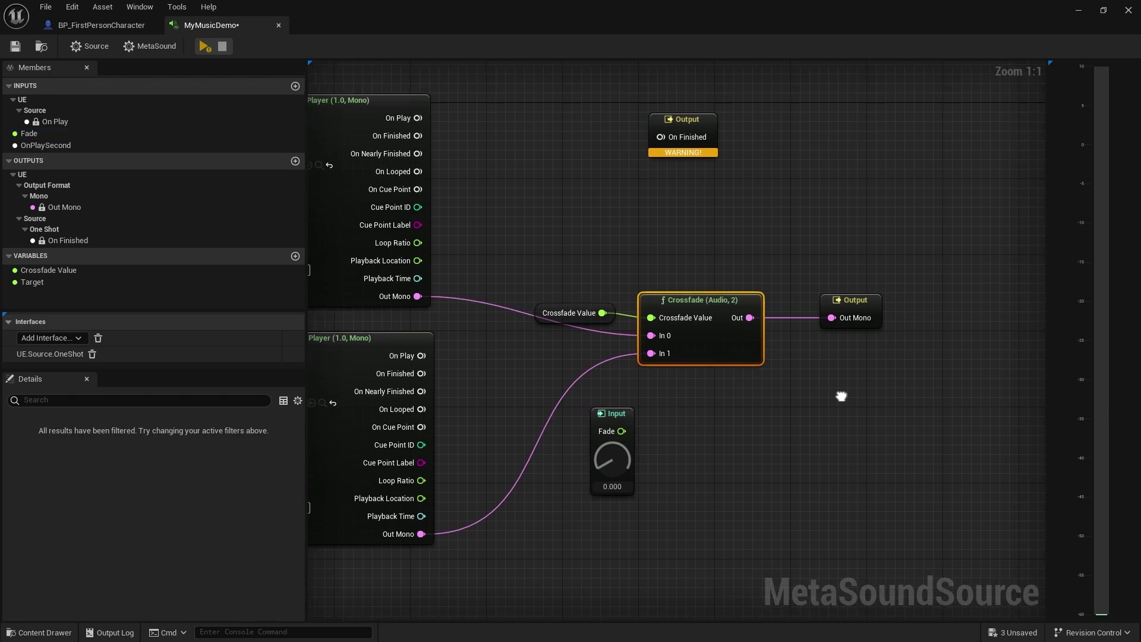
key(ctrl+v)
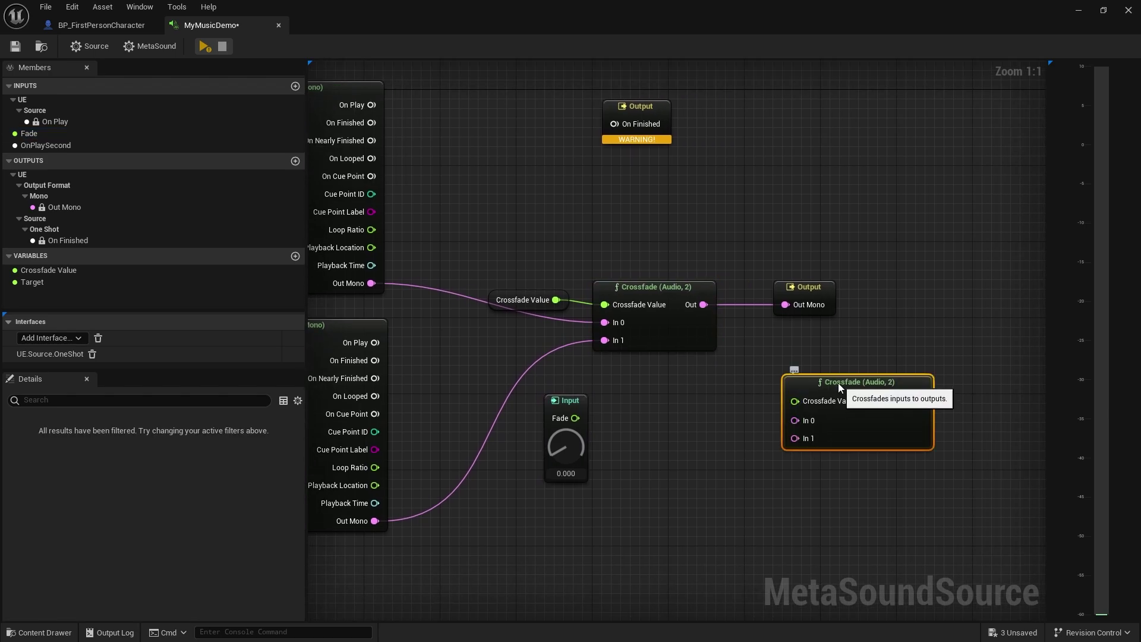
drag(838, 383, 821, 421)
Wire the first Crossfade Out into the new In 0, its Out to Out Mono, and position Fade.
drag(704, 304, 782, 462)
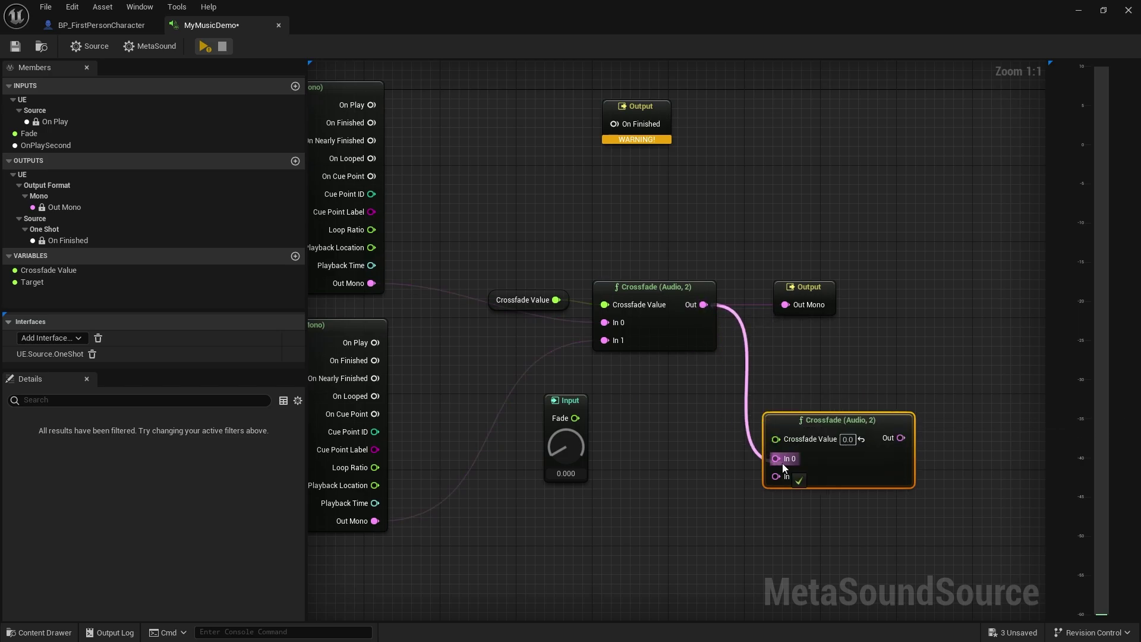
drag(564, 406, 798, 443)
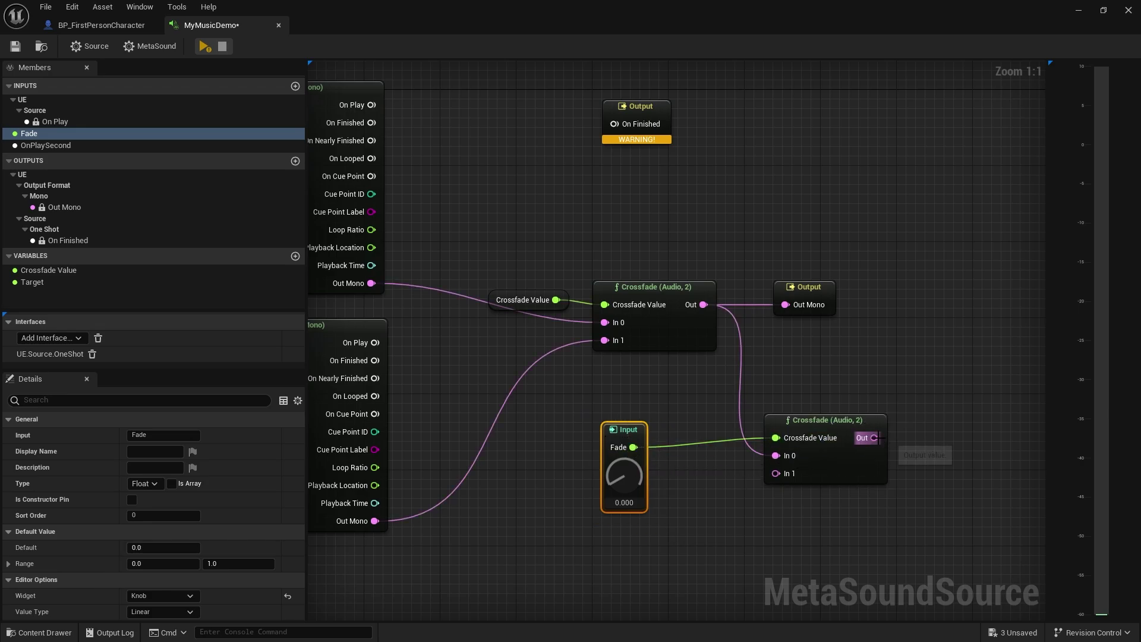
drag(875, 438, 989, 438)
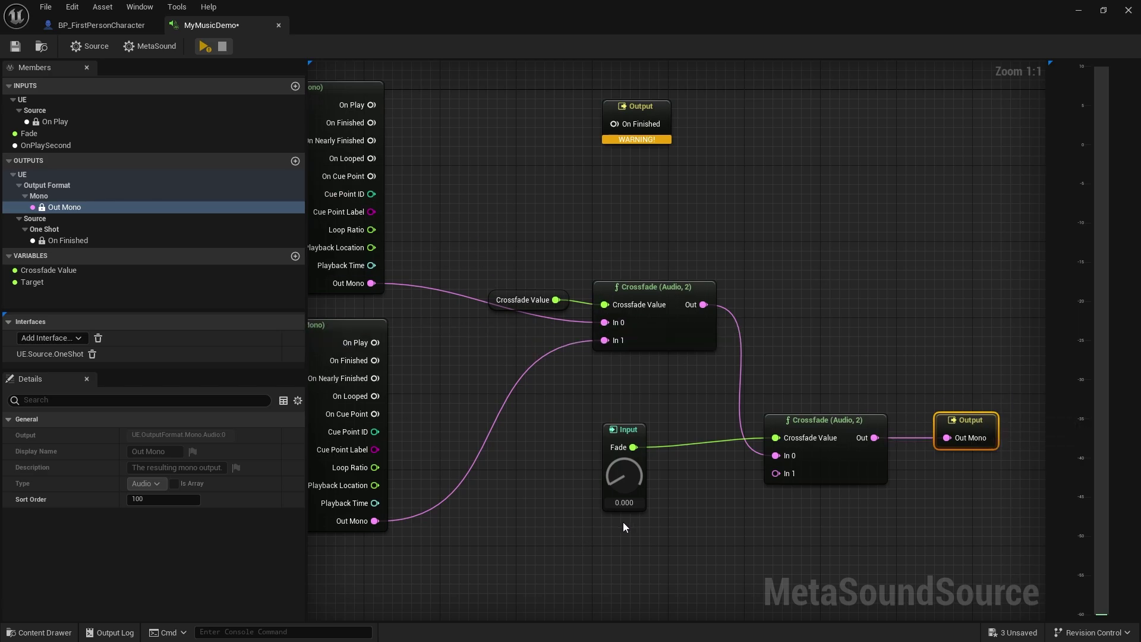
drag(624, 447, 642, 438)
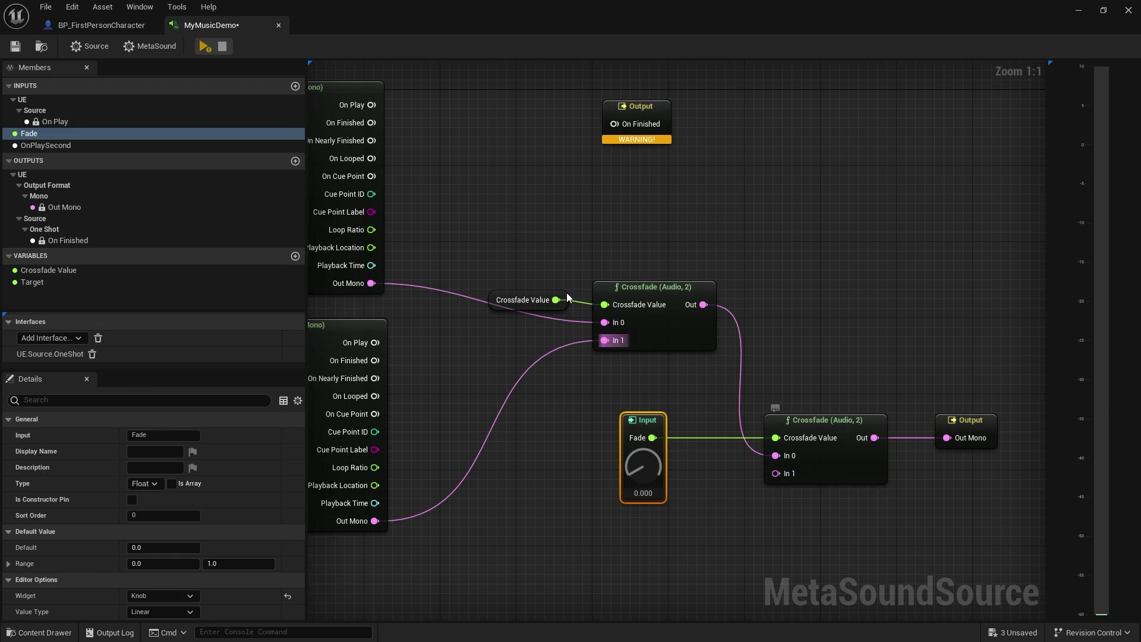
Preview the MetaSound while turning the Fade knob up to 0.396, then stop playback.
click(206, 46)
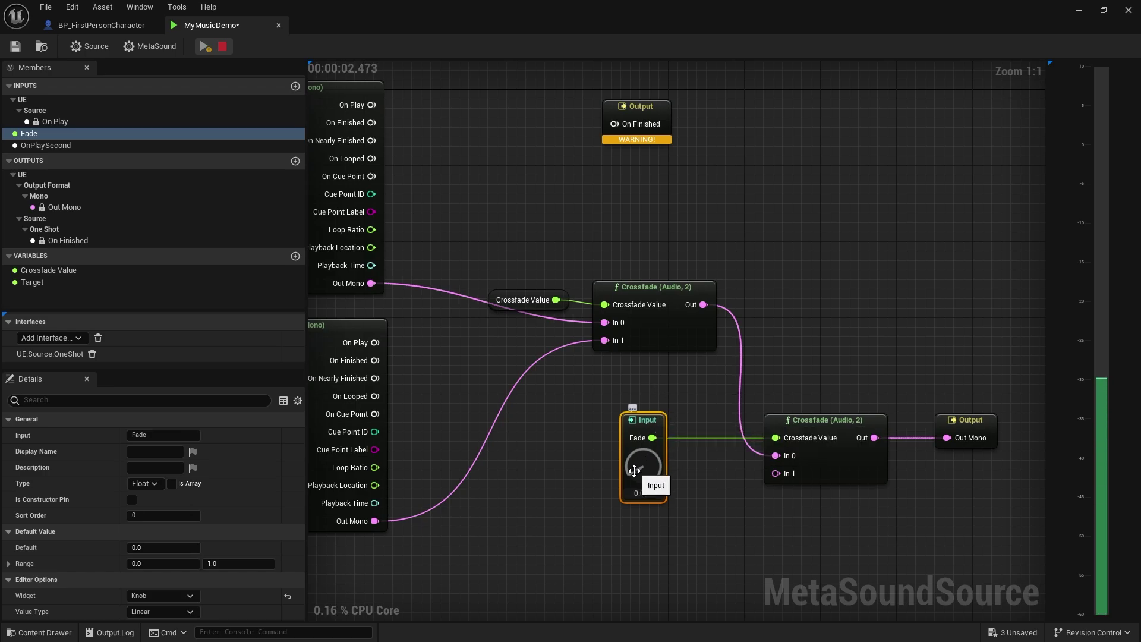
drag(642, 463, 635, 488)
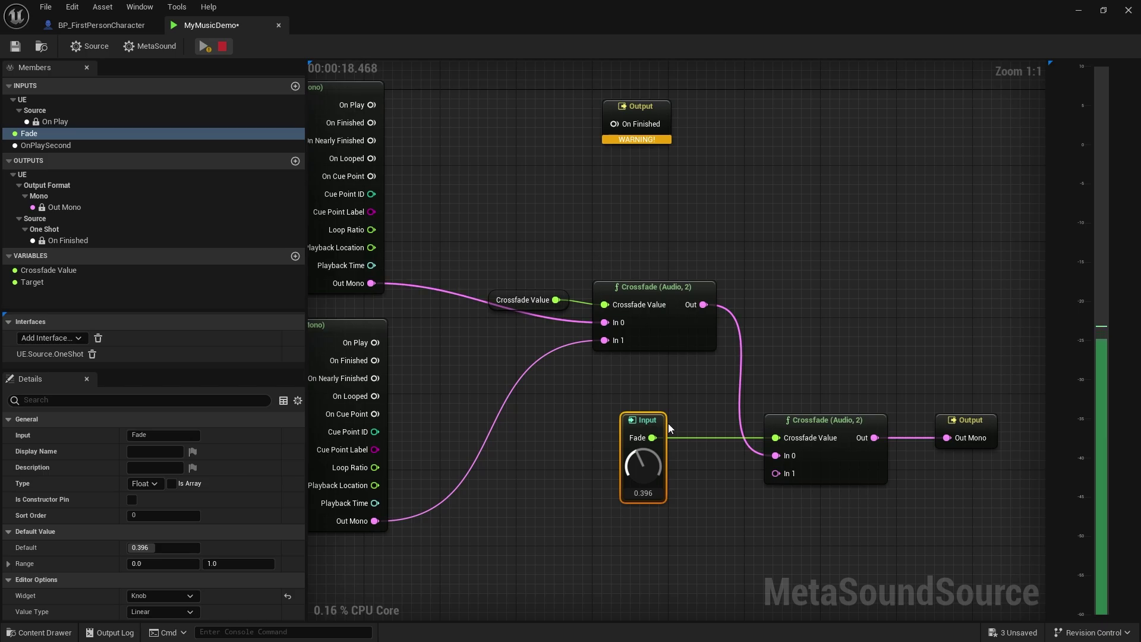
click(222, 46)
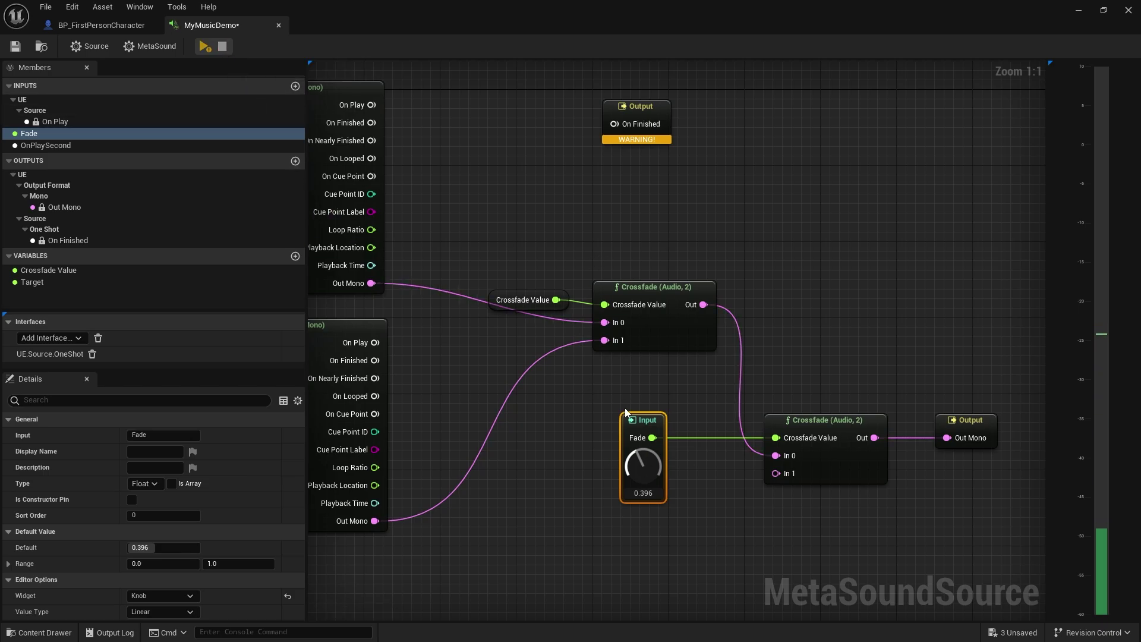
In BP_FirstPersonCharacter, add a Set Float Parameter node from the Music component.
click(101, 25)
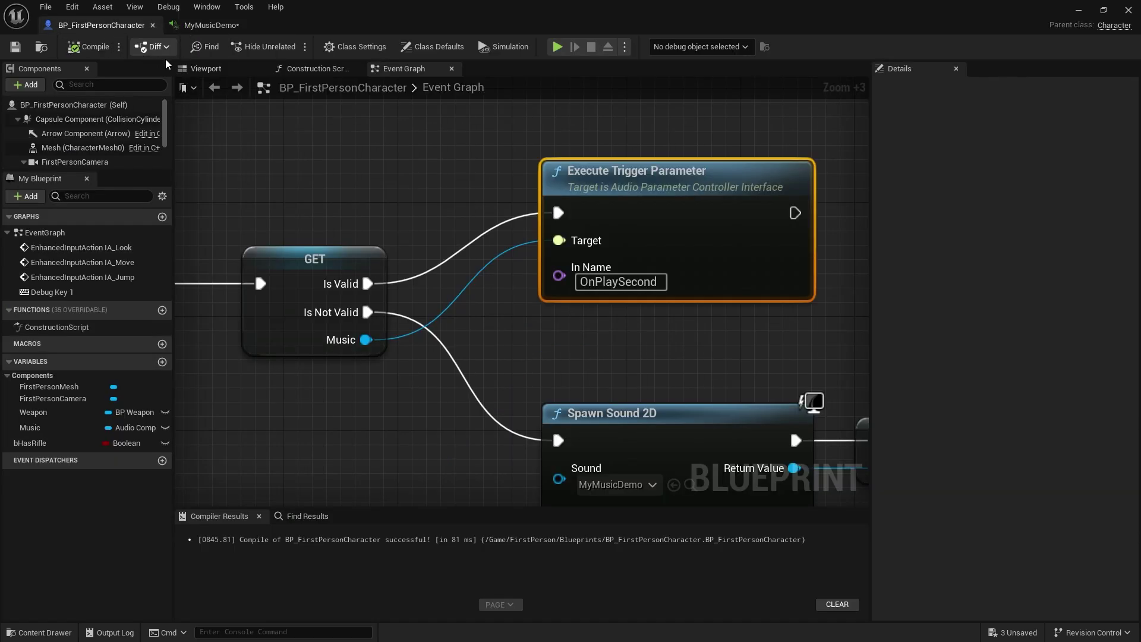
drag(711, 281, 716, 248)
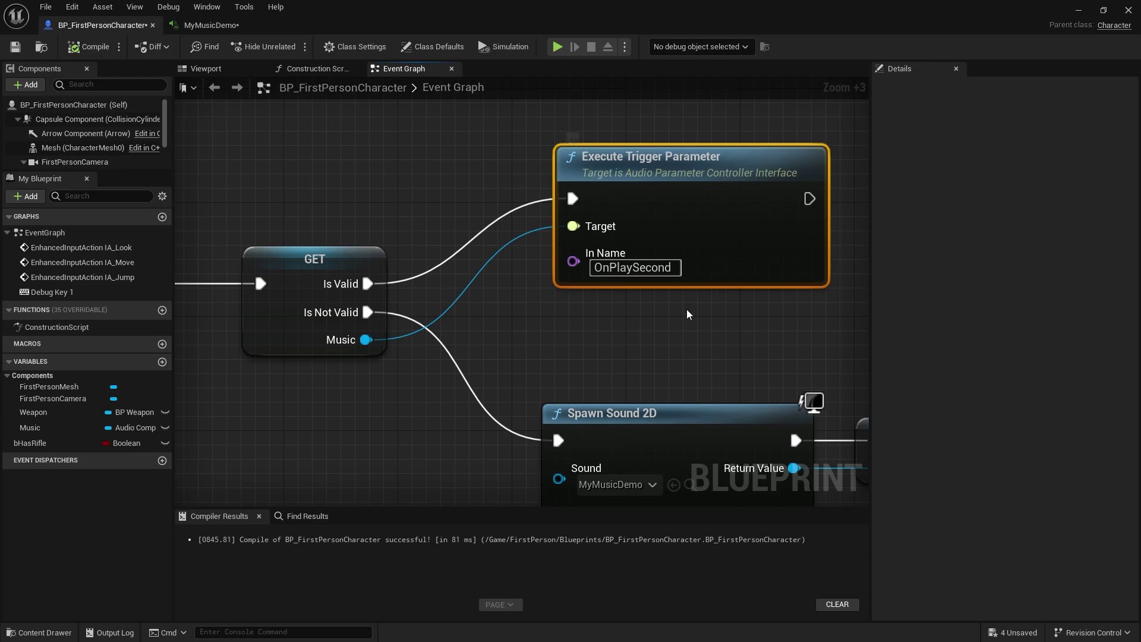
right_drag(753, 267, 696, 257)
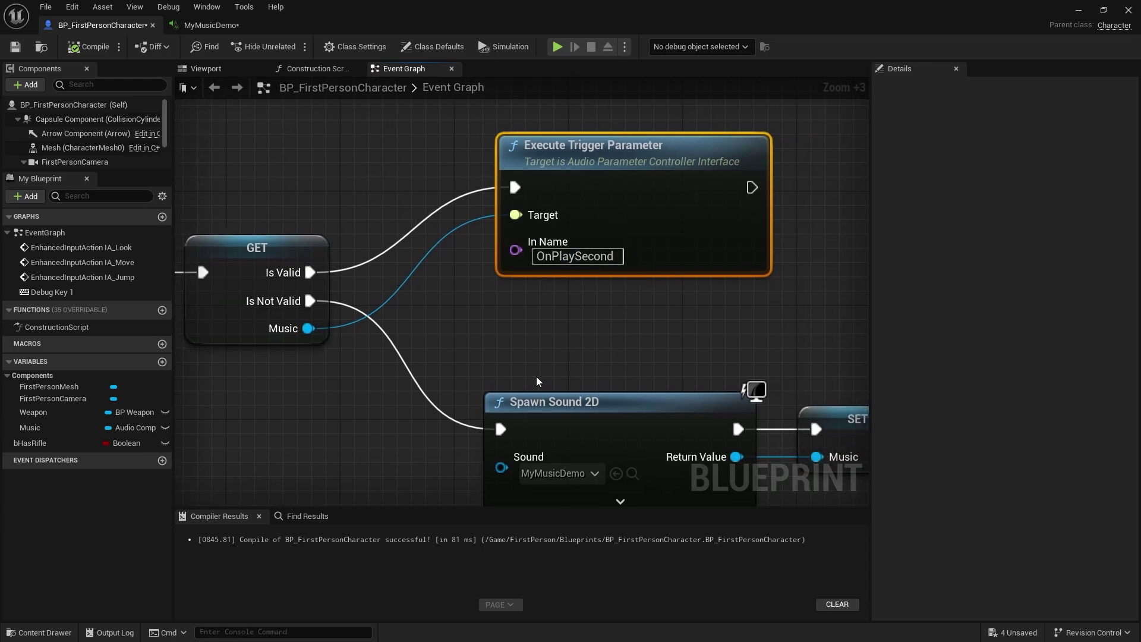
drag(305, 333, 832, 337)
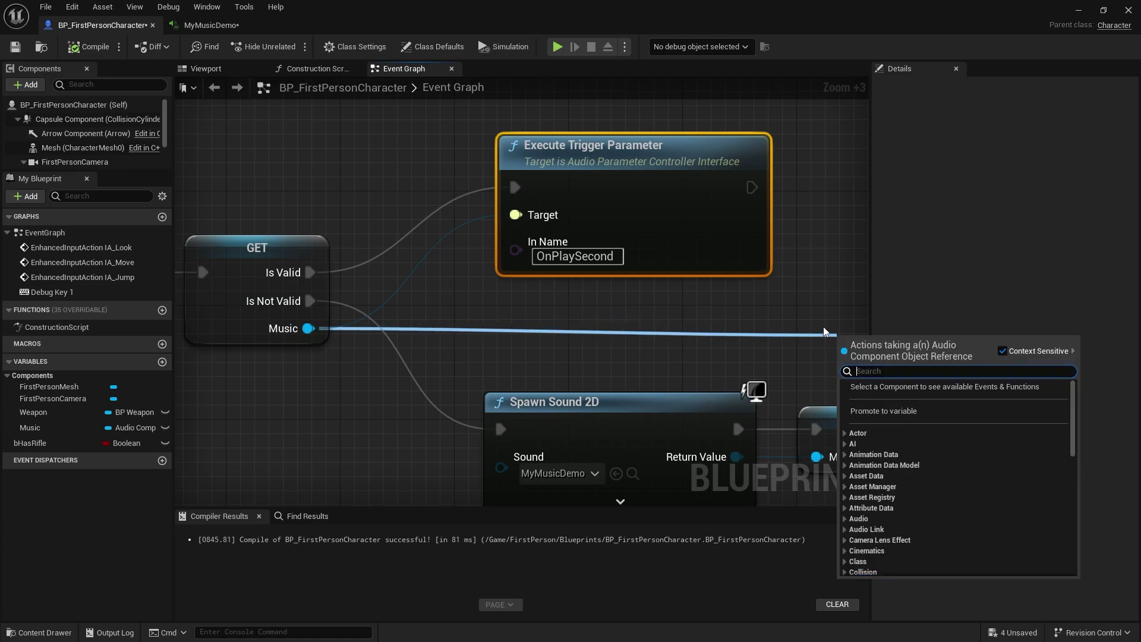
text(execute)
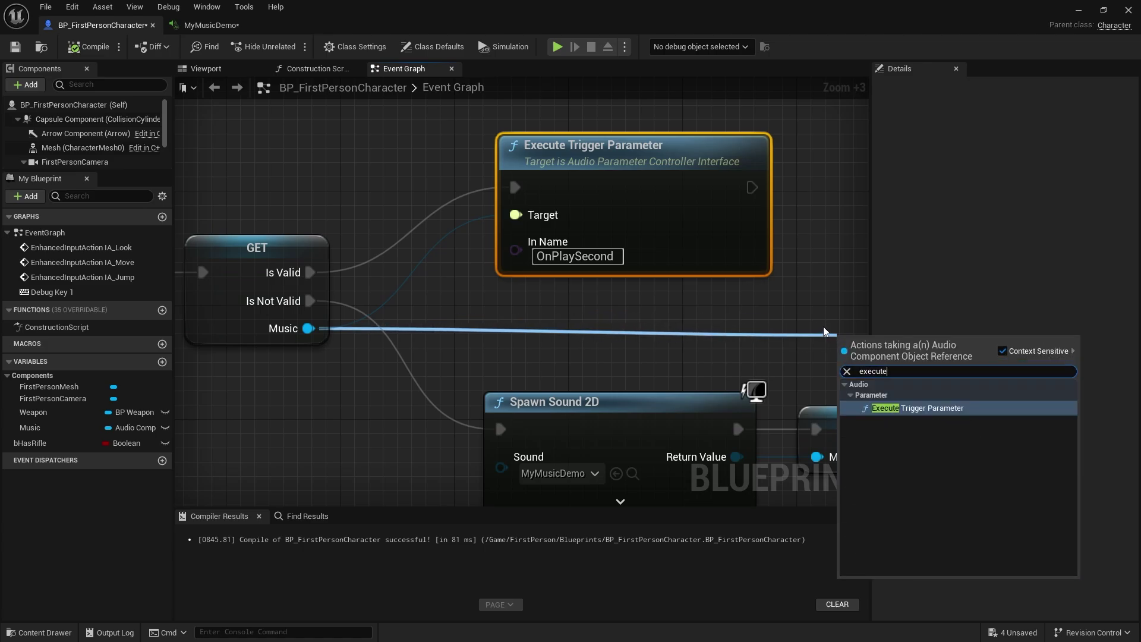
key(BackSpace)
key(BackSpace)
key(BackSpace)
key(BackSpace)
key(BackSpace)
key(BackSpace)
text(float)
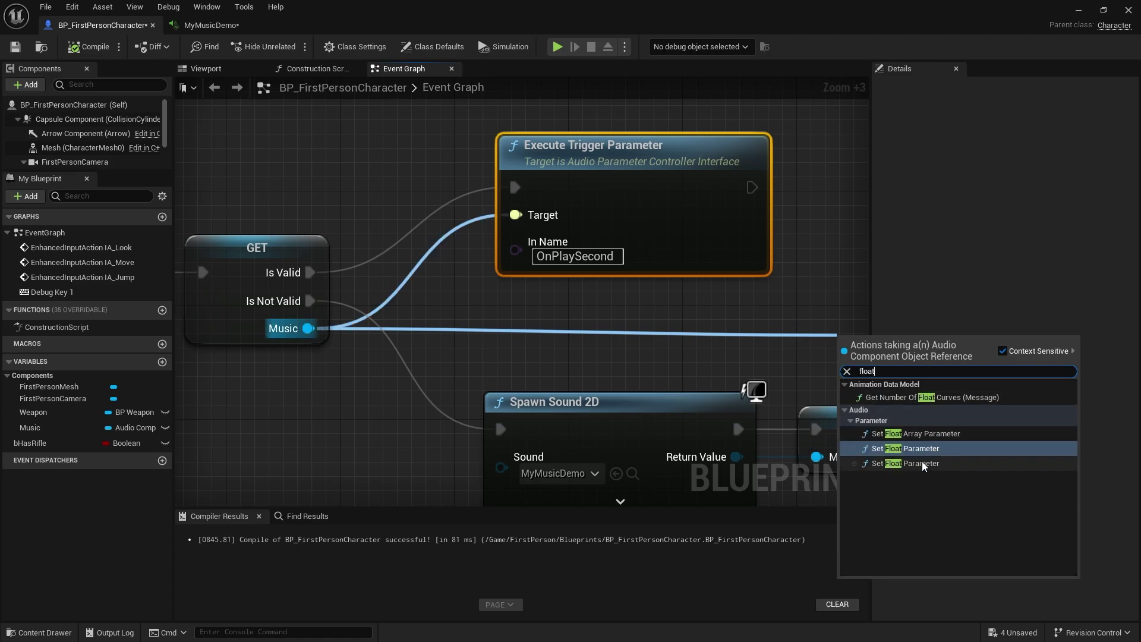
click(950, 448)
Chain Set Float Parameter after the Execute Trigger Parameter node.
right_drag(772, 309, 492, 243)
drag(594, 283, 623, 99)
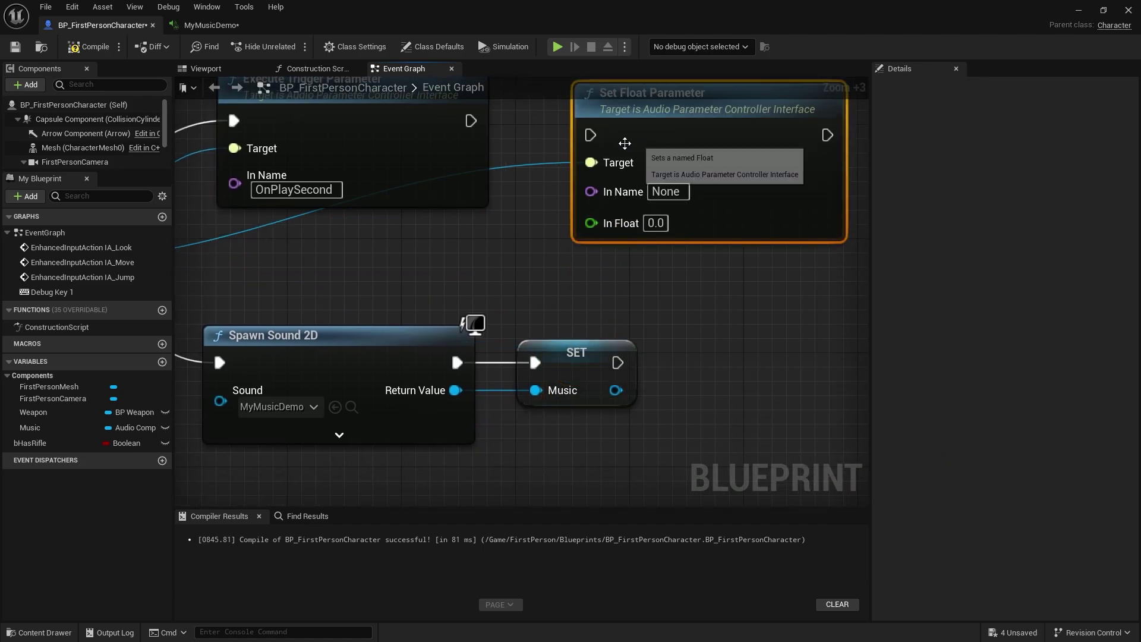
drag(590, 135, 475, 123)
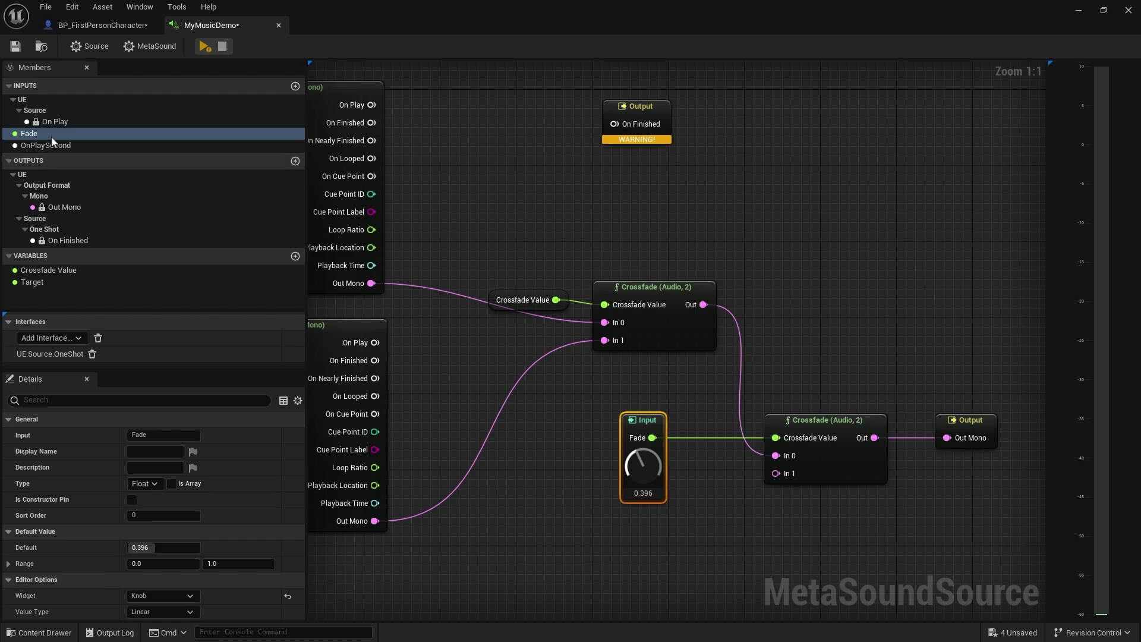
Set In Name to 'Fade' and In Float to 0.5, then compile and save the Blueprint.
click(101, 25)
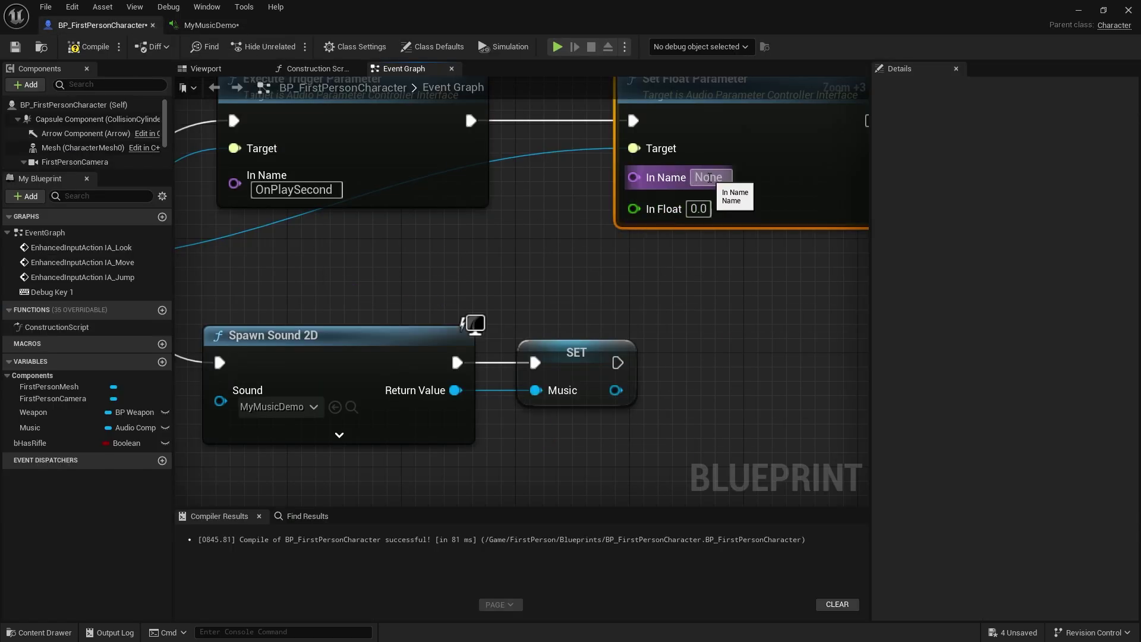
click(713, 178)
text(Fade)
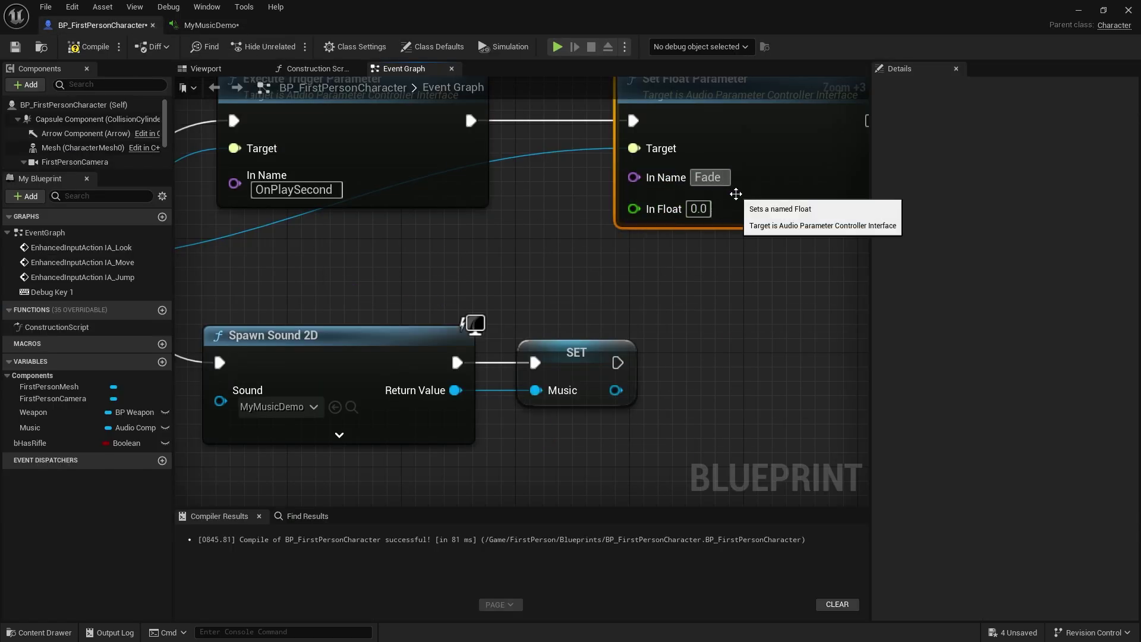
key(Return)
click(699, 209)
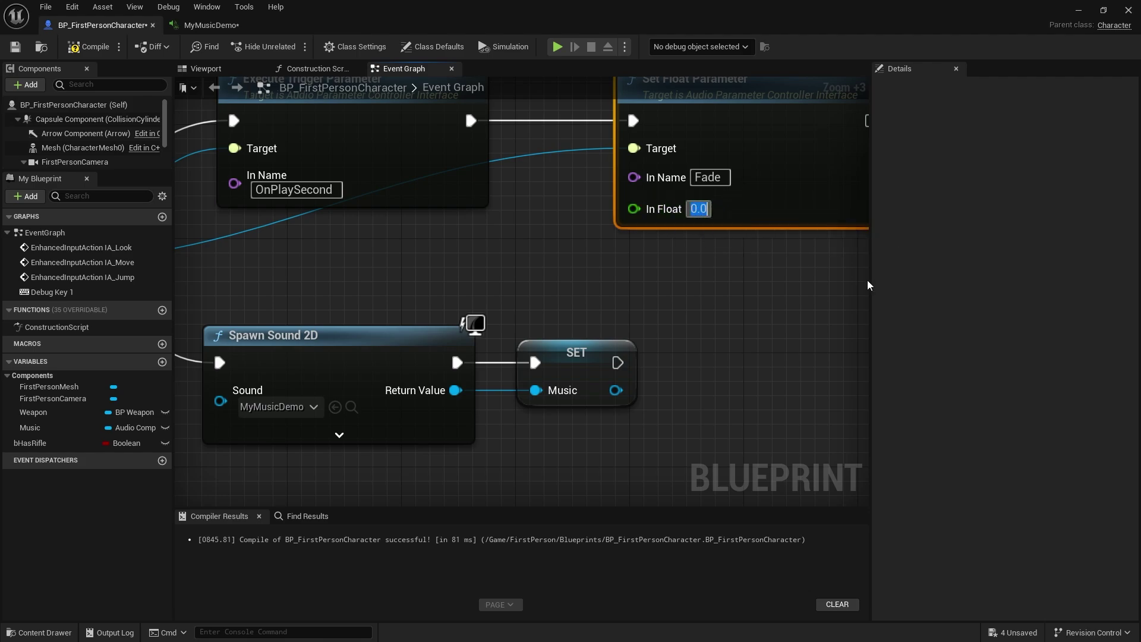
text(0.5)
click(89, 47)
click(15, 46)
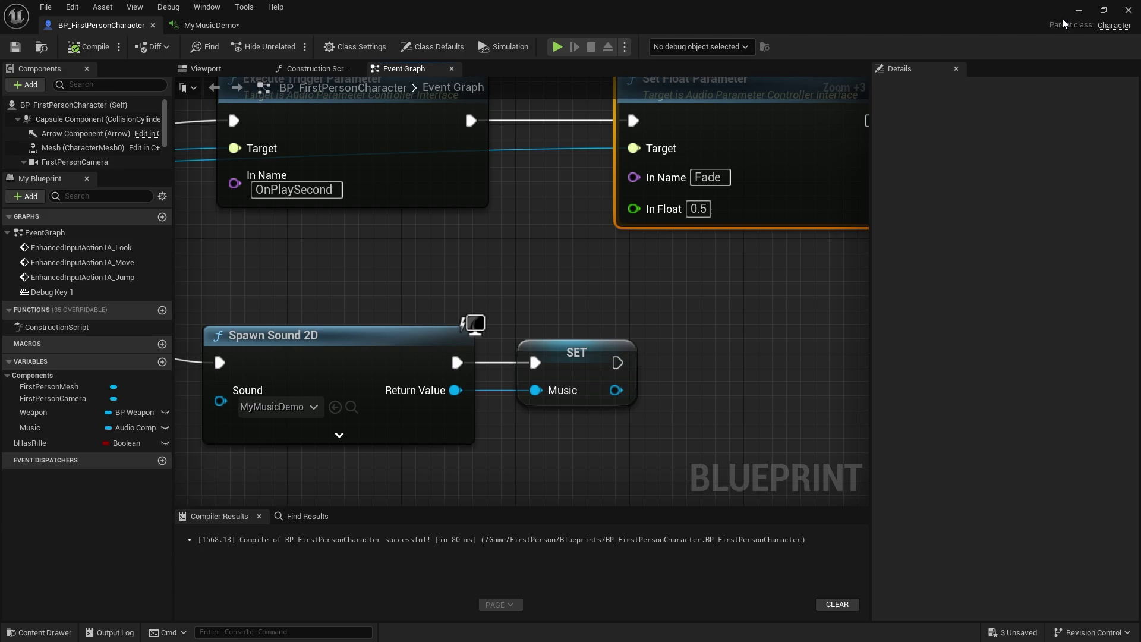
Play-test FirstPersonMap in the editor, walk forward with W, then end the session with Esc.
click(1079, 9)
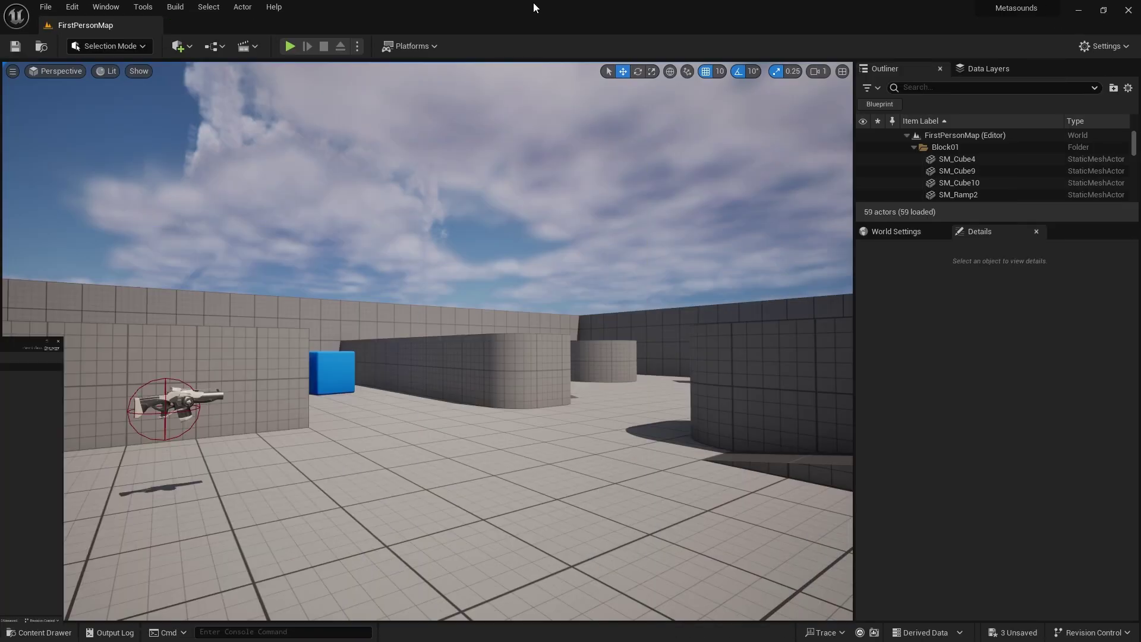
click(290, 46)
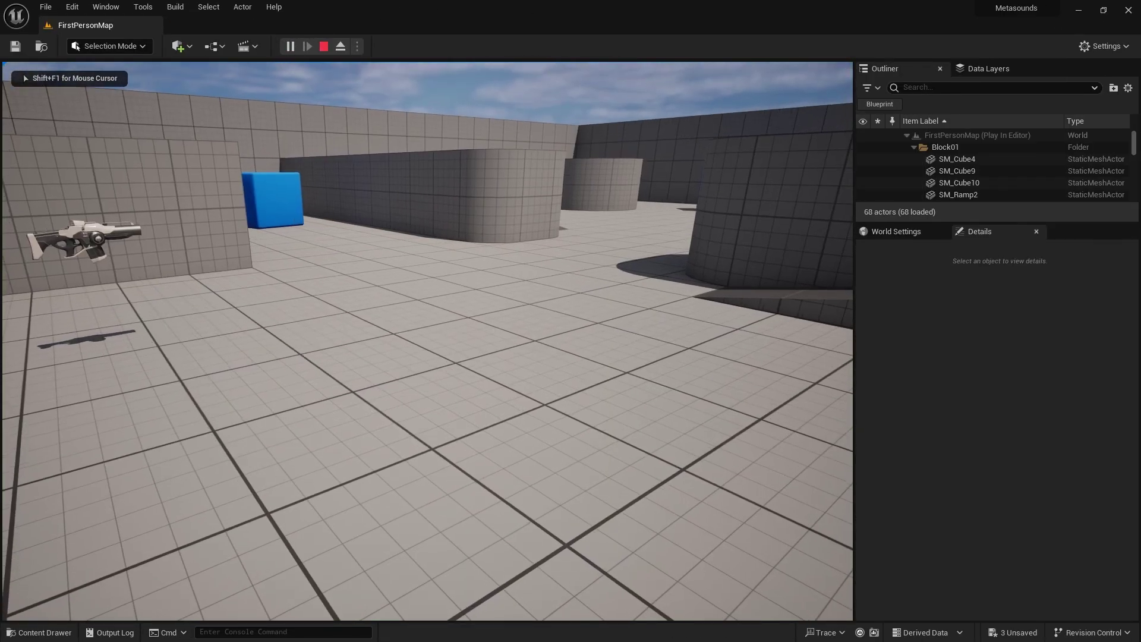
key(w)
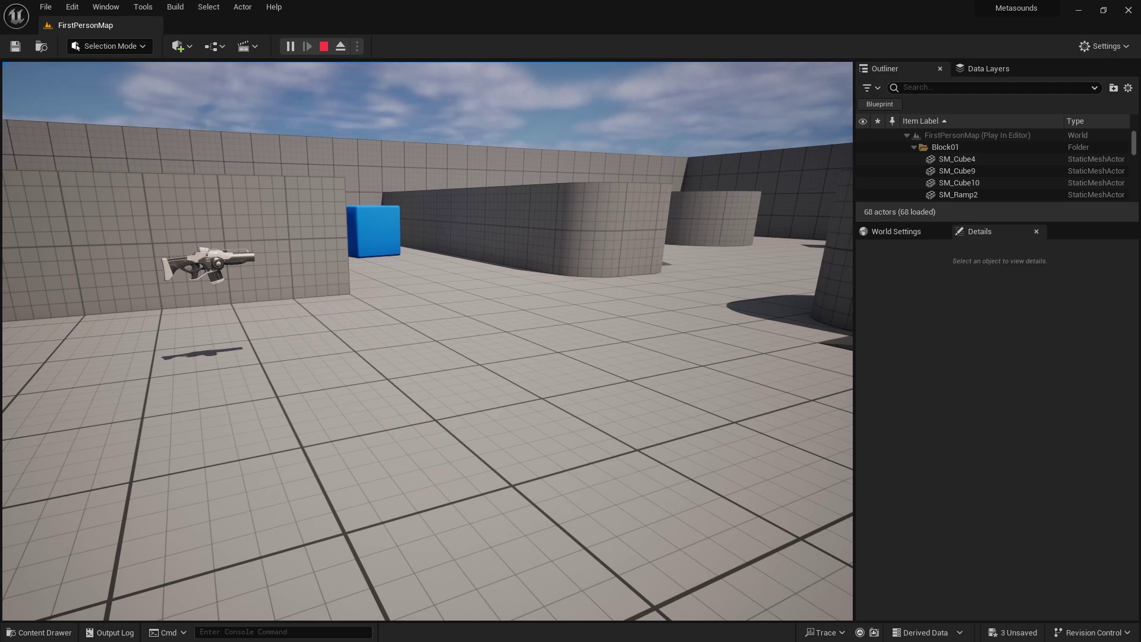
key(Escape)
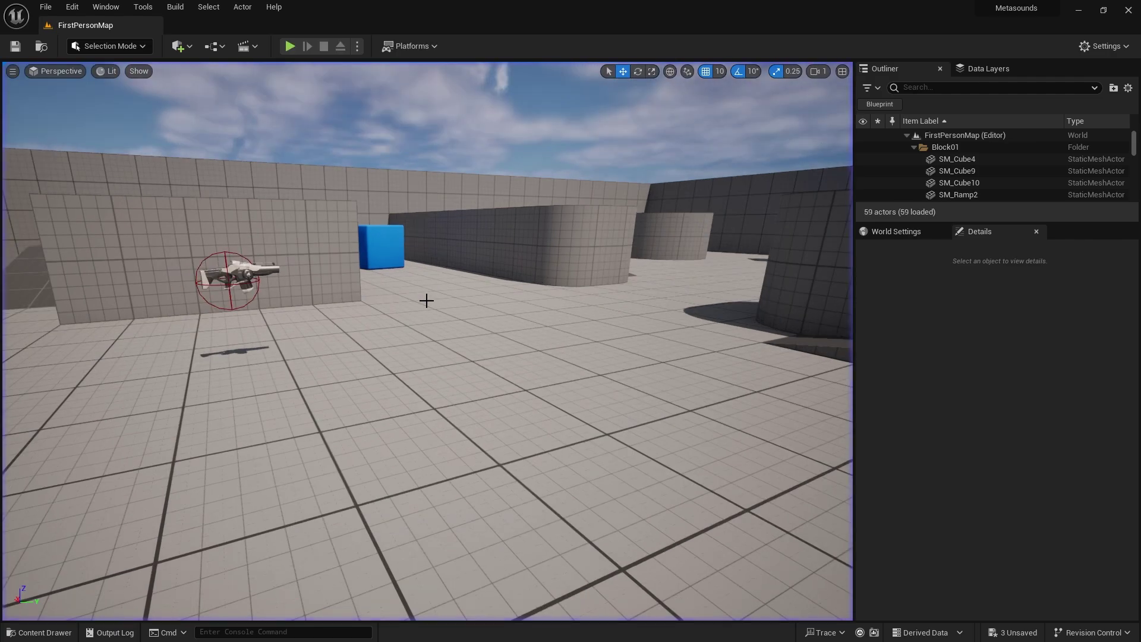